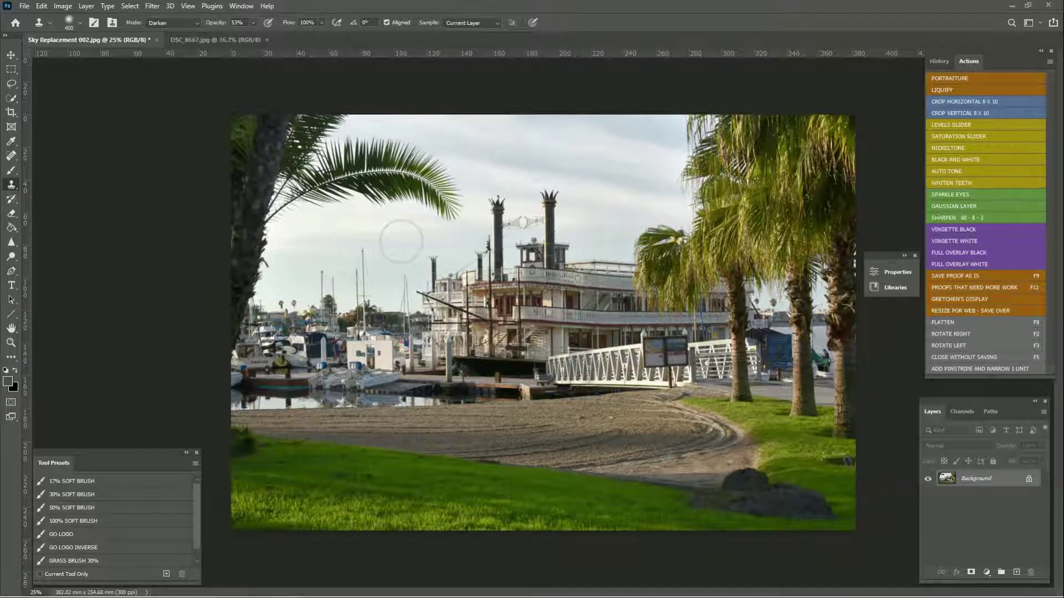
Import Sunset for Import from the Sky Replacement Add Sky folder as a new sky preset
left_click(40, 11)
left_click(116, 291)
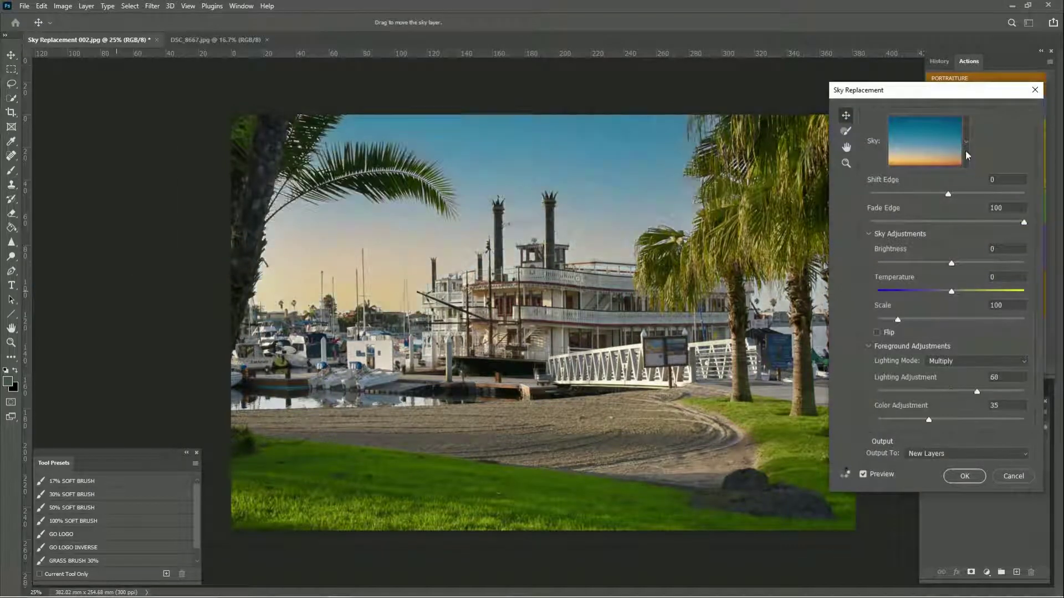
left_click(965, 140)
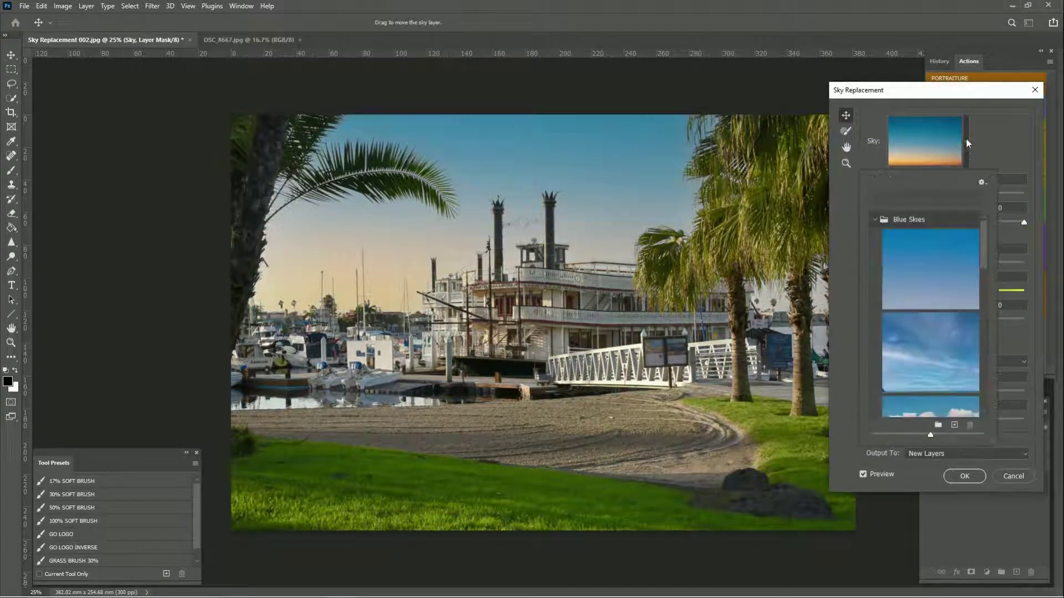
left_click(954, 426)
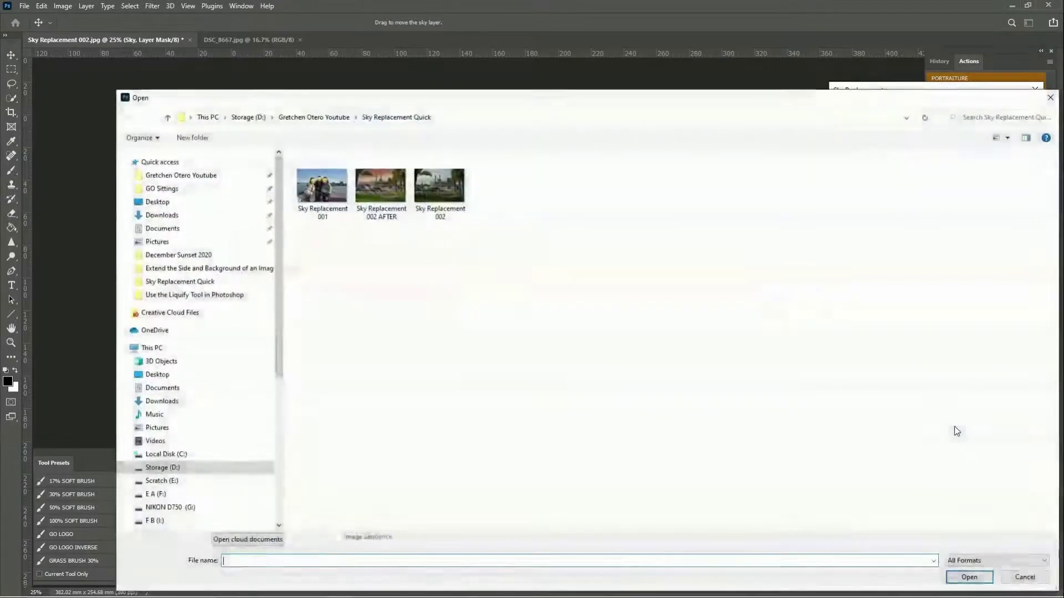
left_click(323, 119)
double_click(363, 209)
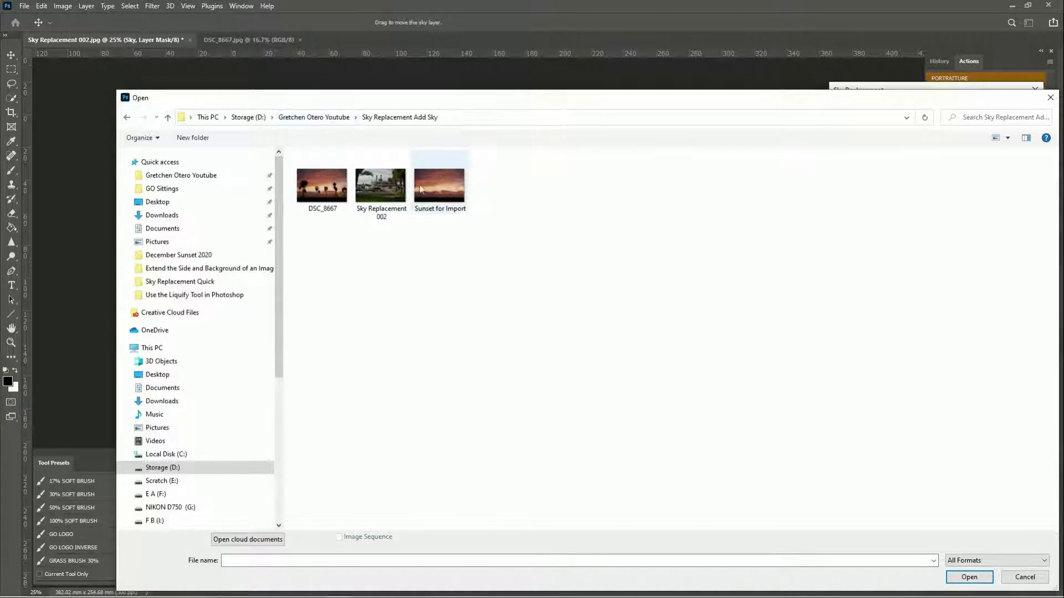
left_click(437, 190)
left_click(995, 575)
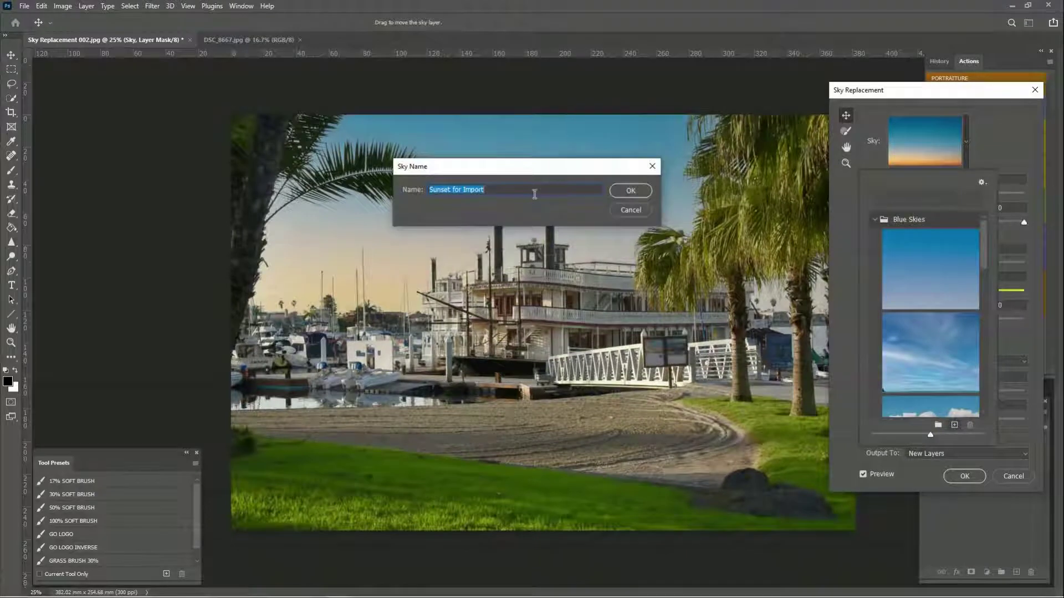
type("Orange Sunset")
Confirm the Orange Sunset name and apply that sky to the riverboat photo
left_click(645, 193)
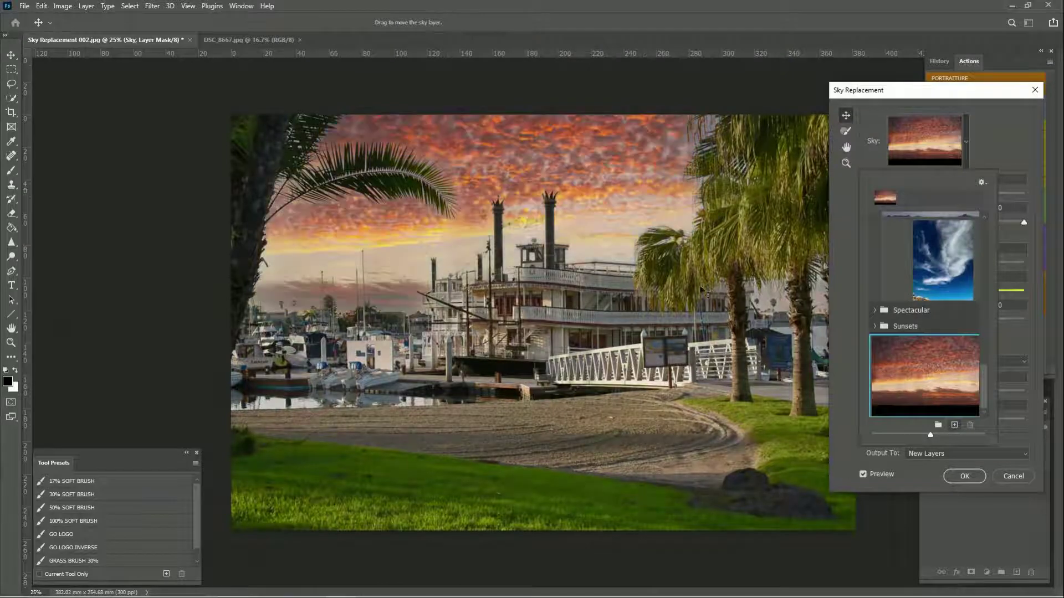
left_click(962, 477)
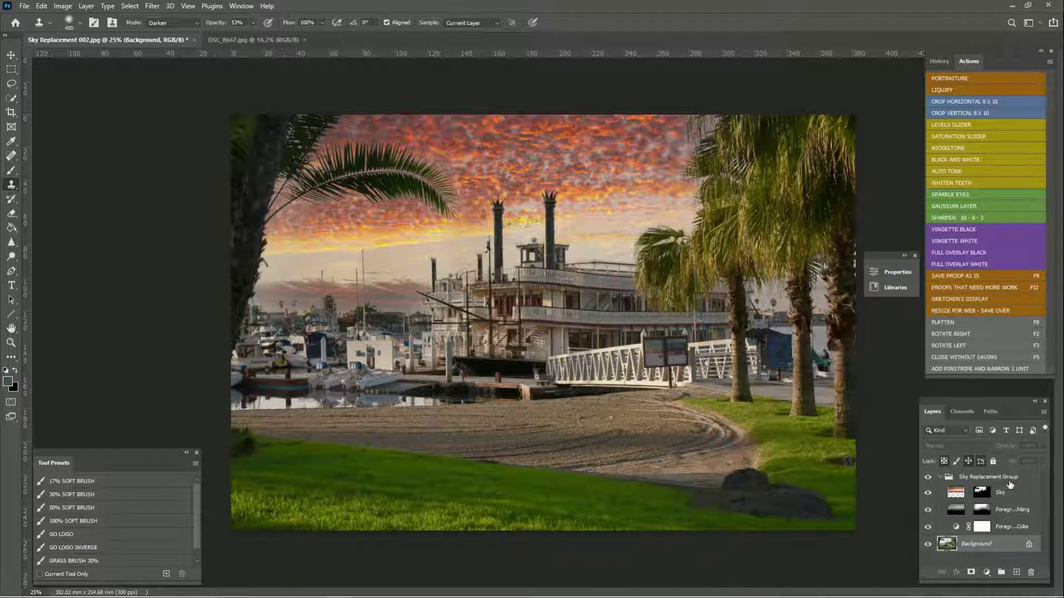
left_click(272, 43)
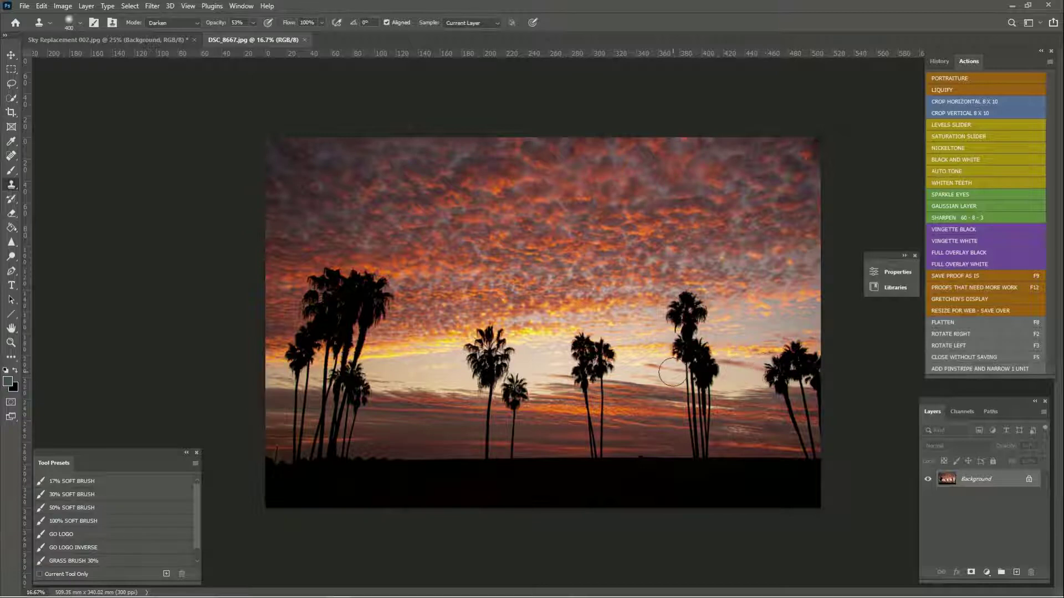
Set the Clone Stamp blending mode to Normal on the DSC_8667 sunset photo
left_click(120, 38)
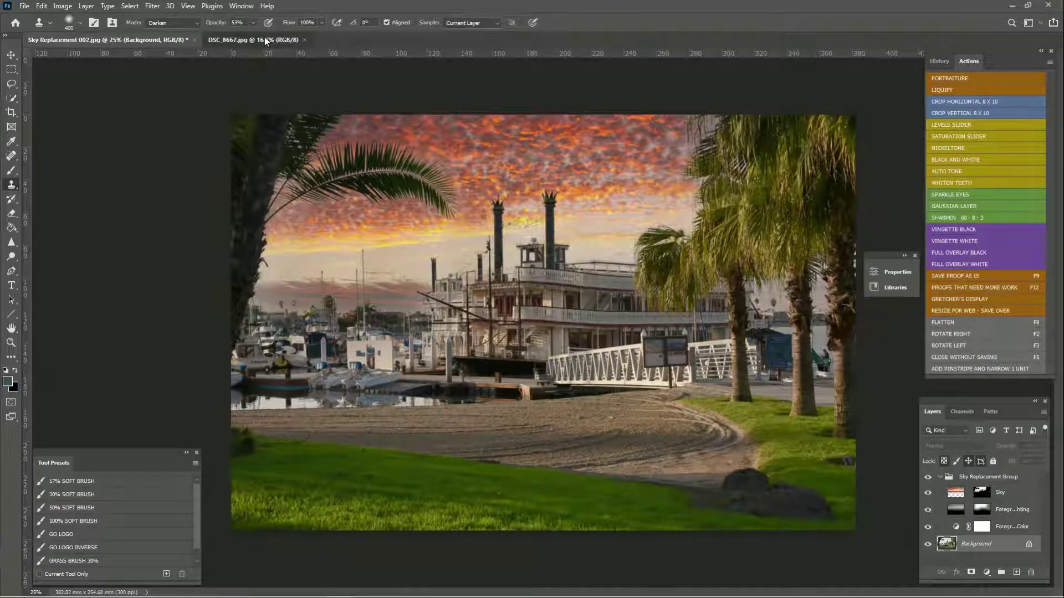
left_click(242, 40)
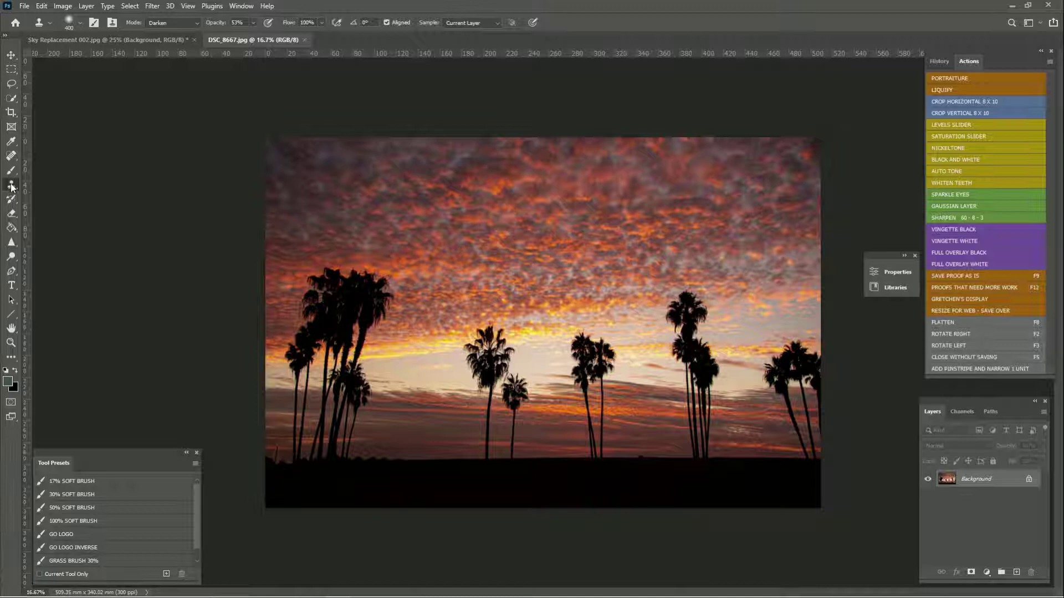
left_click(193, 23)
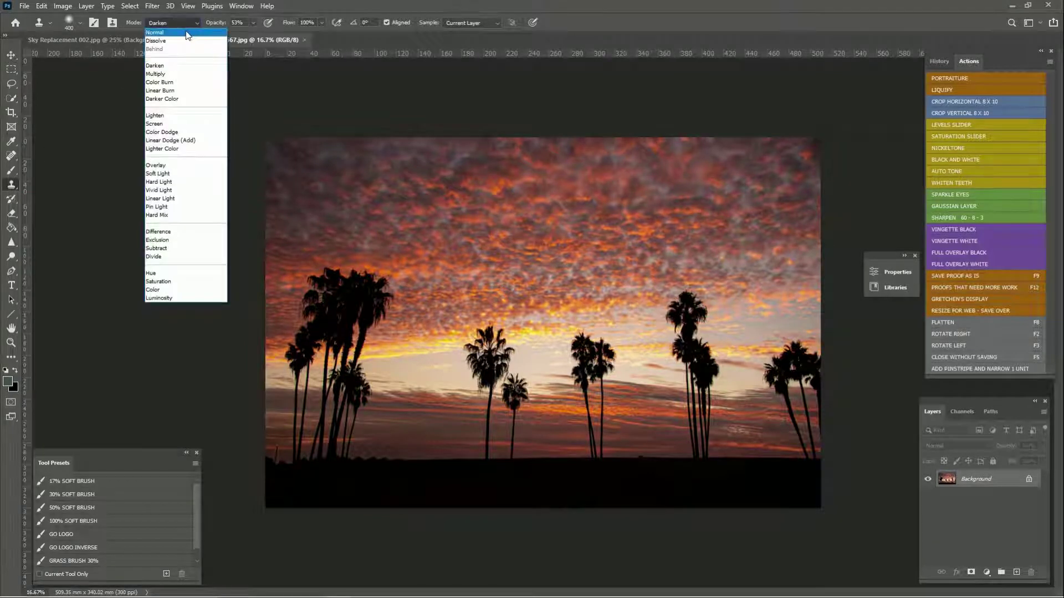
left_click(187, 34)
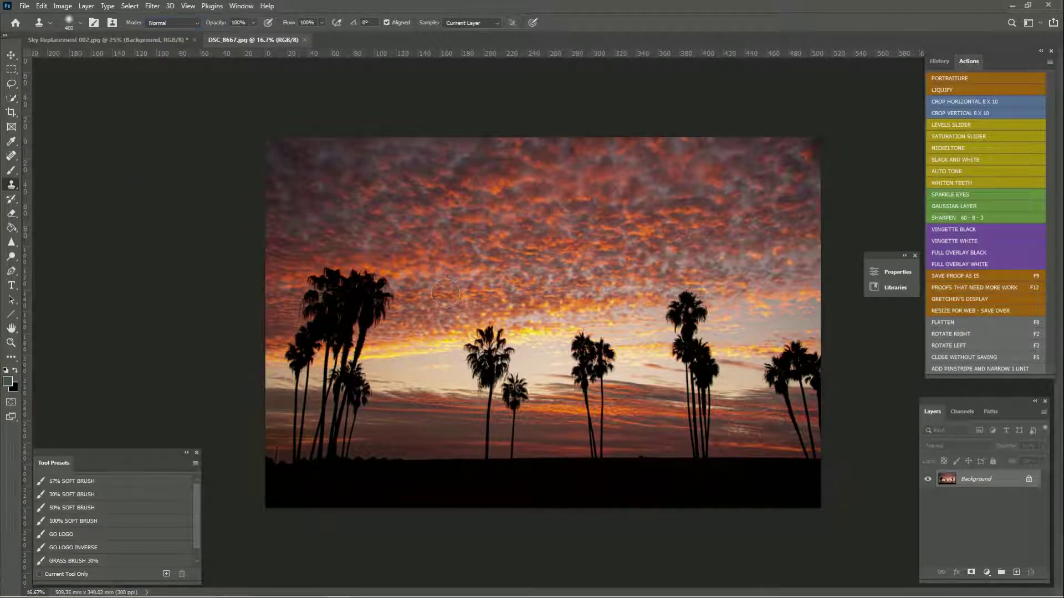
Set the clone brush size to 500 on the DSC_8667 photo
left_click(131, 40)
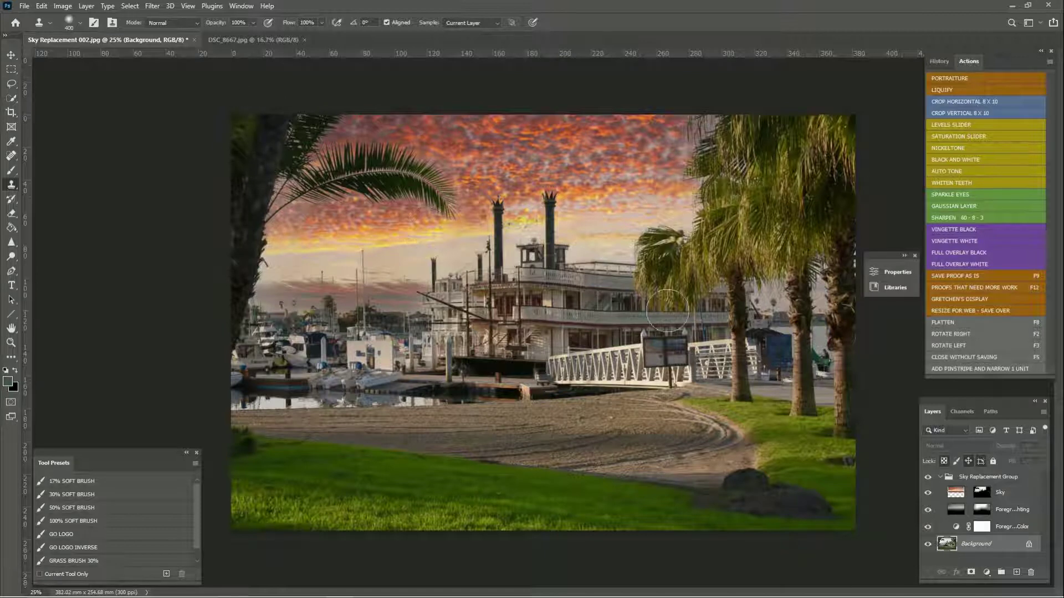
left_click(248, 44)
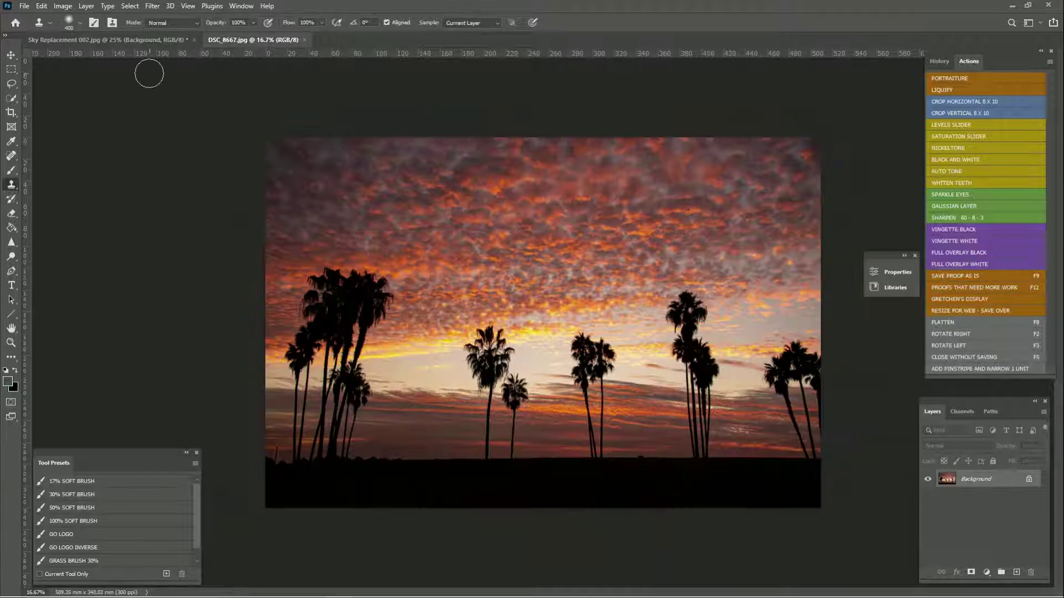
left_click(140, 40)
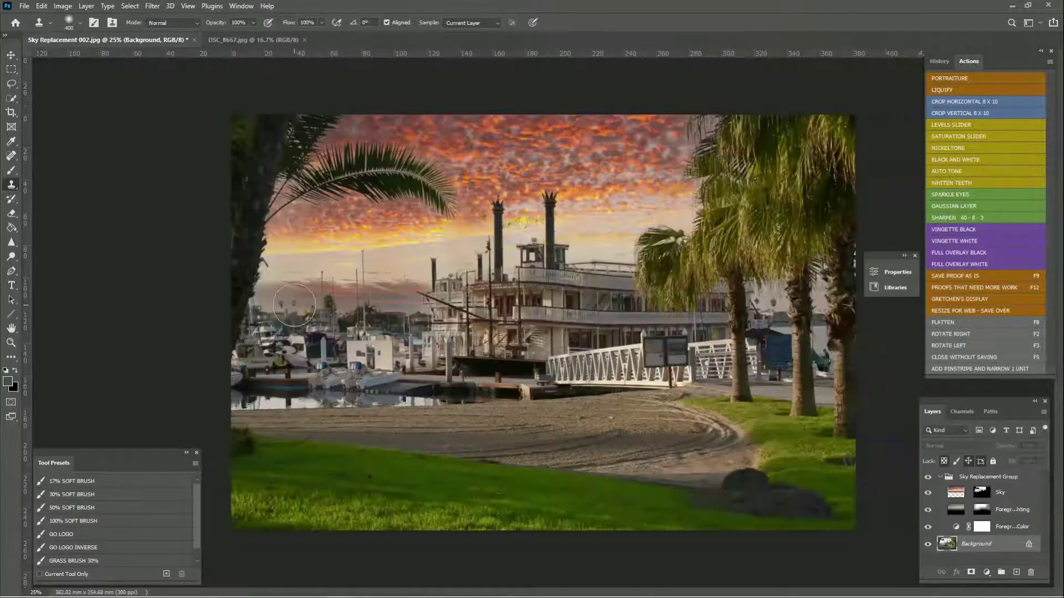
left_click(263, 46)
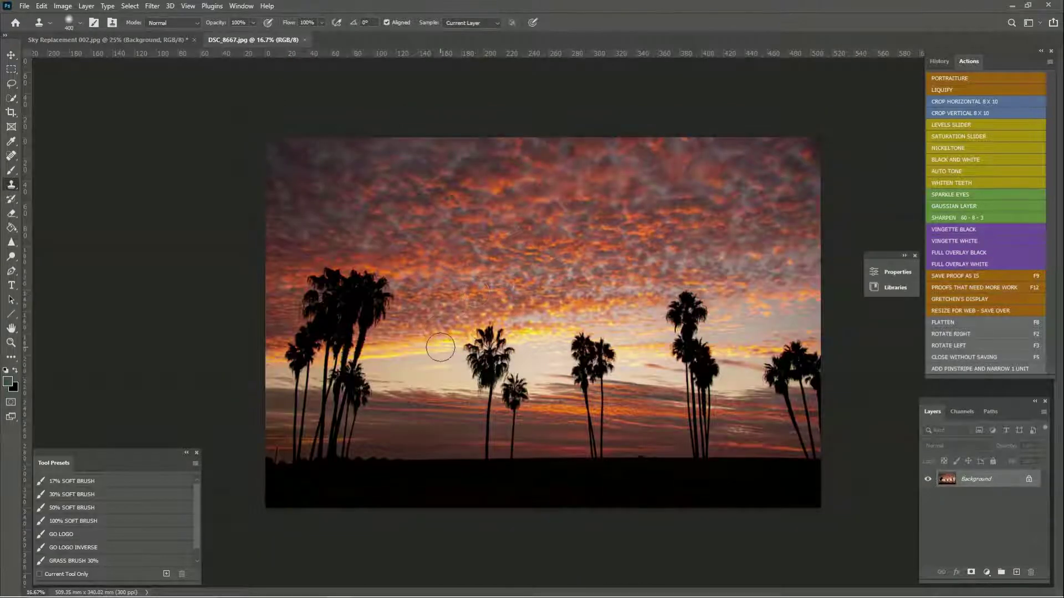
key("bracketright")
key("bracketright")
key("bracketright")
key("bracketright")
key("bracketleft")
Sample clear sky and clone over the left palm crown and stalks, undoing one bad stroke
left_click(431, 352, "alt")
left_click_drag(353, 353, 357, 360)
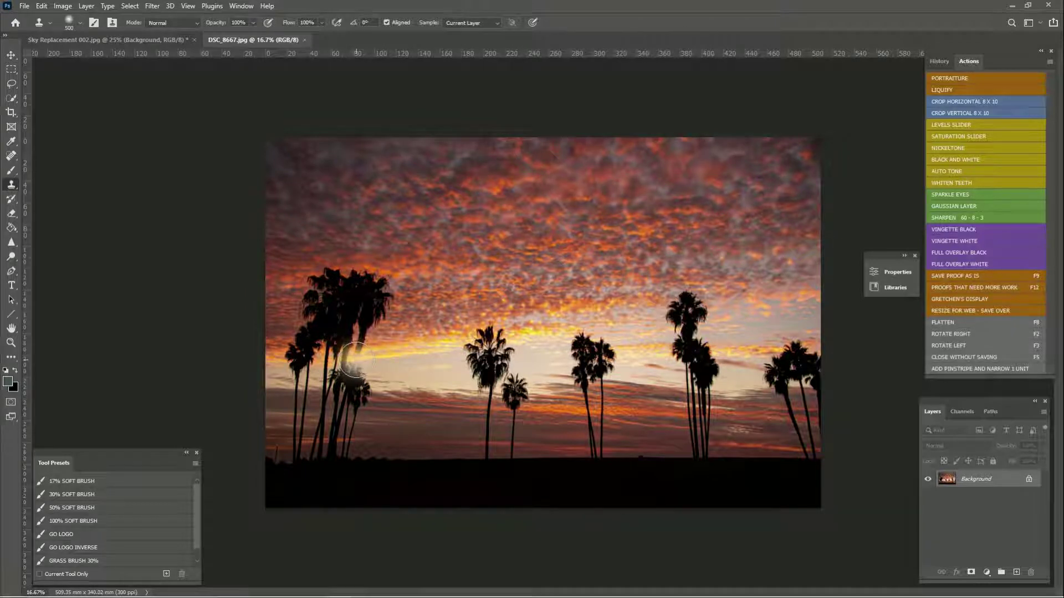
mouse_move(354, 360)
left_mouse_down()
mouse_move(328, 288)
mouse_move(339, 361)
mouse_move(353, 377)
mouse_move(341, 378)
mouse_move(373, 385)
mouse_move(333, 416)
mouse_move(335, 443)
mouse_move(340, 404)
mouse_move(370, 395)
left_mouse_up()
key("ctrl+z")
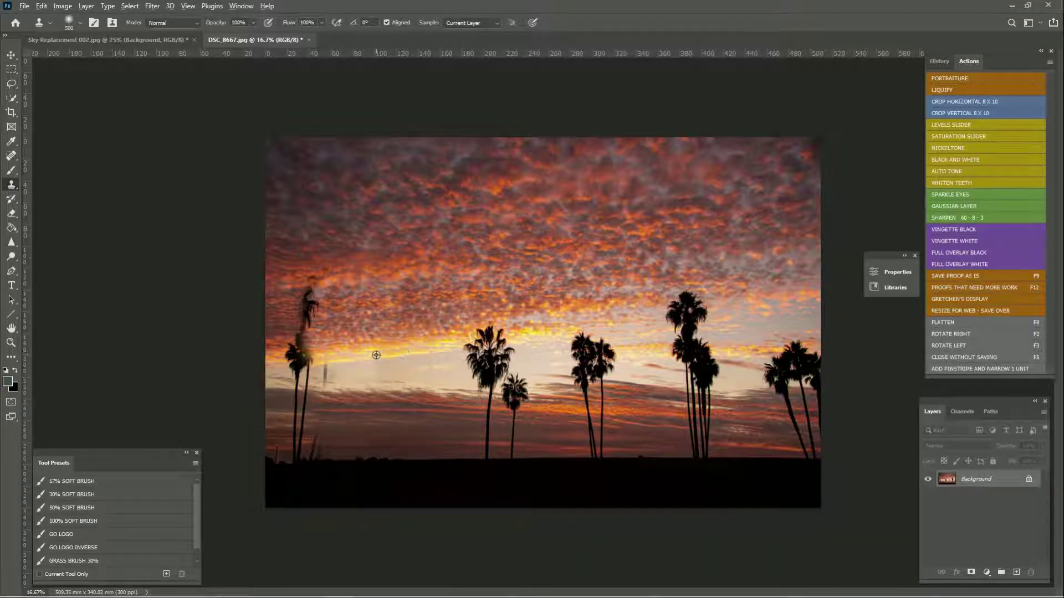
mouse_move(325, 359)
left_mouse_down()
mouse_move(301, 364)
mouse_move(315, 290)
left_mouse_up()
mouse_move(320, 331)
left_mouse_down()
mouse_move(321, 361)
mouse_move(302, 374)
mouse_move(333, 361)
mouse_move(297, 379)
mouse_move(305, 442)
left_mouse_up()
left_click(411, 391, "alt")
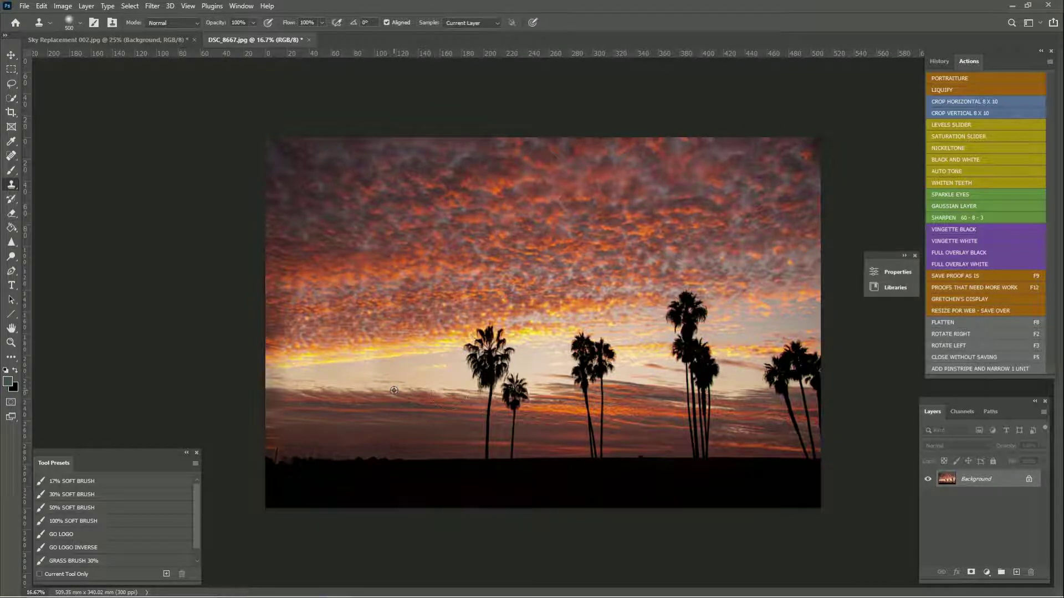
Undo a stroke, resample sky, and clone out the small left palm and pole tops
mouse_move(481, 389)
left_mouse_down()
mouse_move(487, 370)
mouse_move(526, 356)
left_mouse_up()
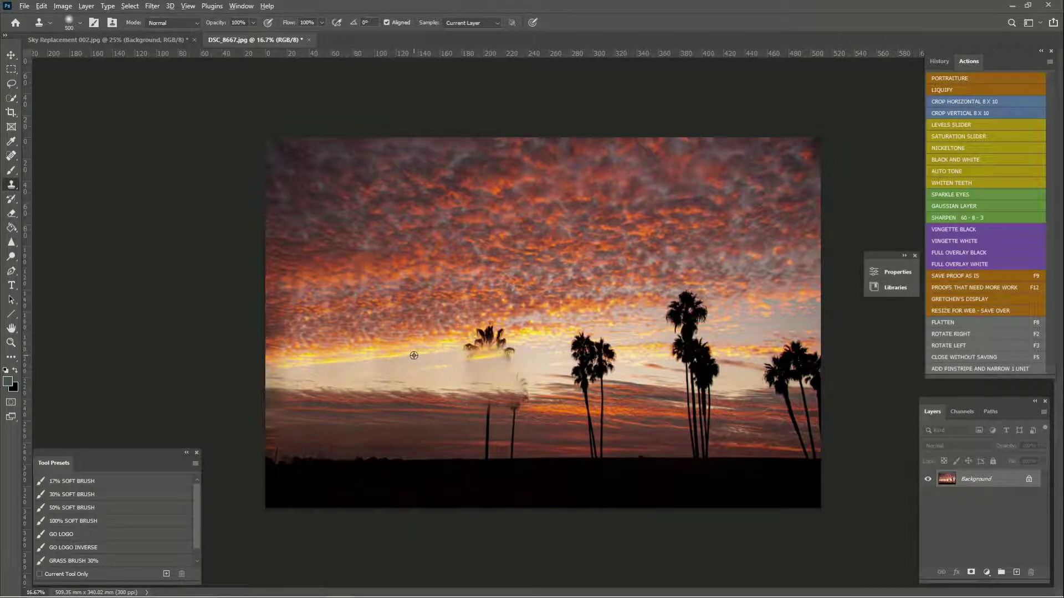
key("ctrl+z")
key("ctrl+z")
key("ctrl+z")
key("ctrl+z")
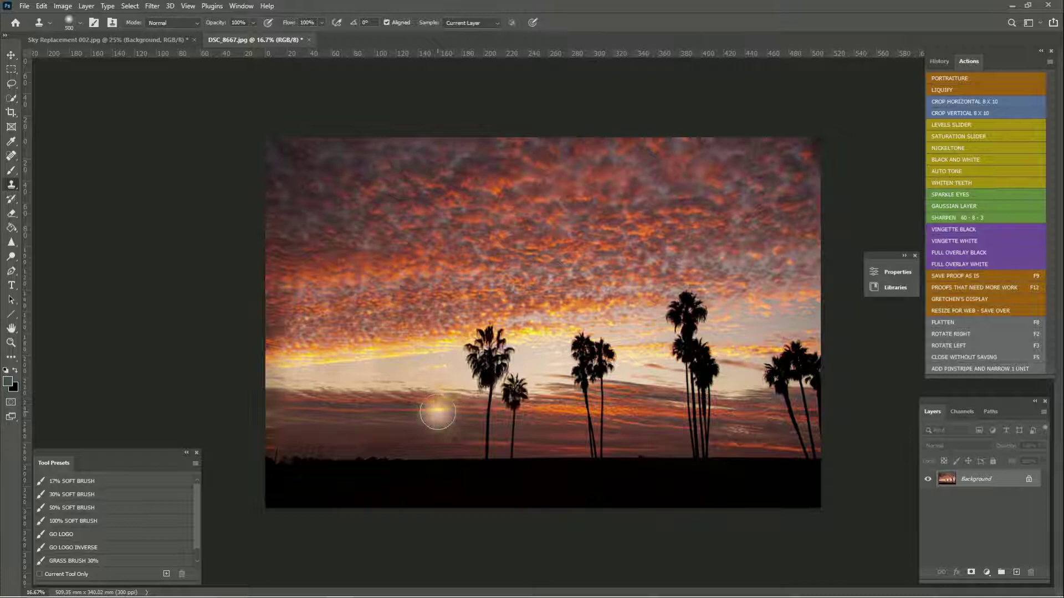
left_click(426, 392, "alt")
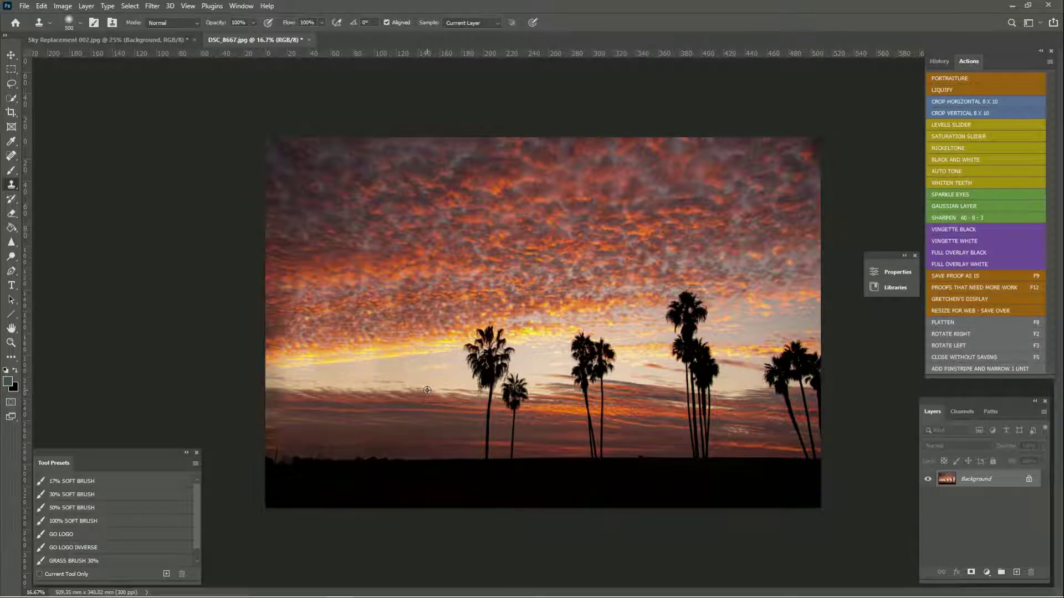
left_click_drag(489, 397, 491, 358)
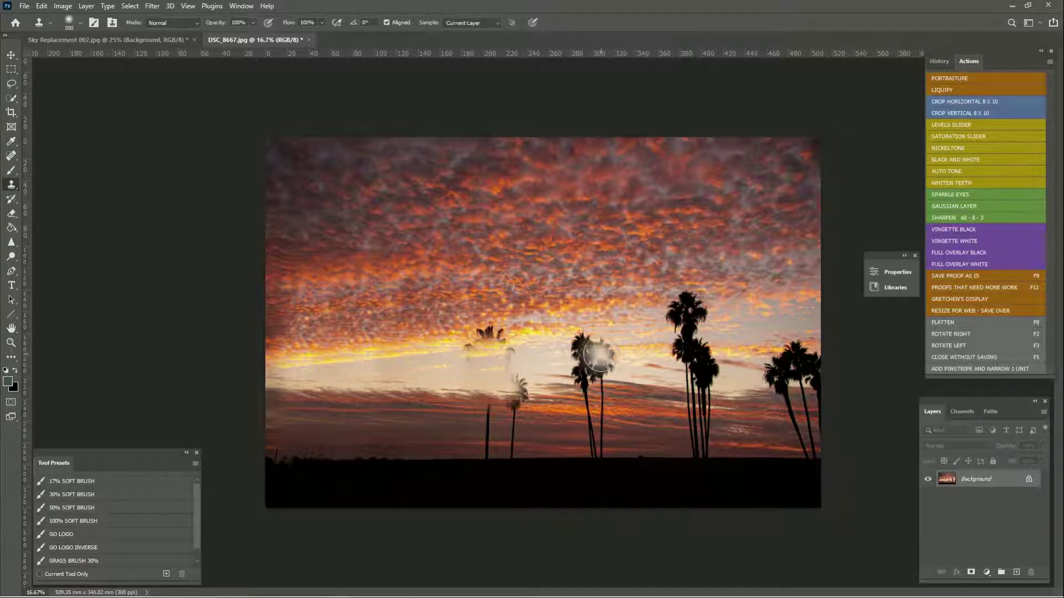
mouse_move(490, 358)
left_mouse_down()
mouse_move(451, 363)
mouse_move(496, 340)
mouse_move(475, 350)
mouse_move(508, 354)
mouse_move(524, 398)
mouse_move(488, 413)
left_mouse_up()
left_click(425, 355, "alt")
left_click(415, 355, "alt")
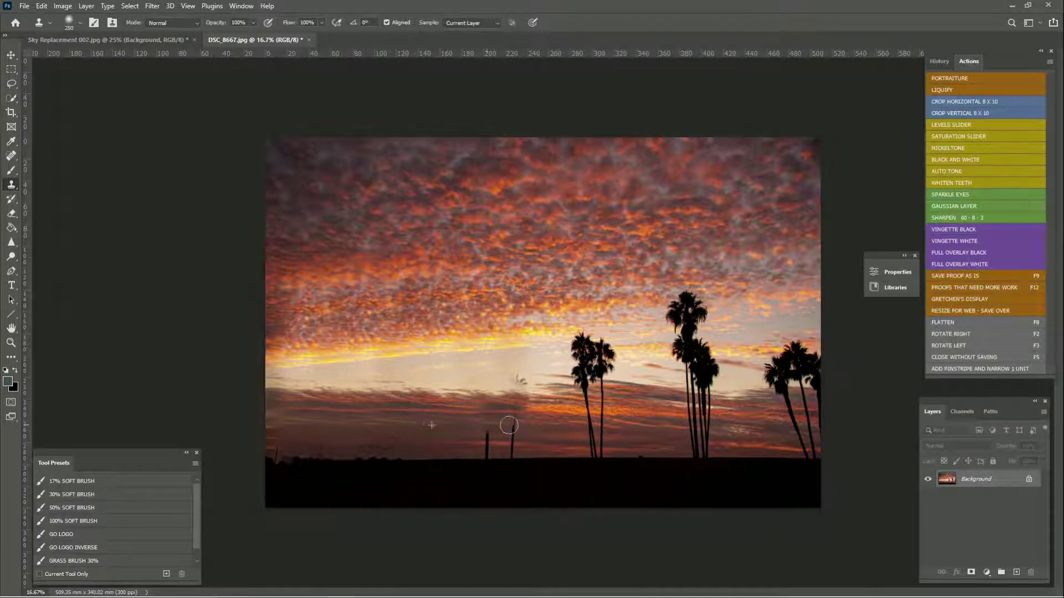
left_click_drag(457, 425, 438, 458)
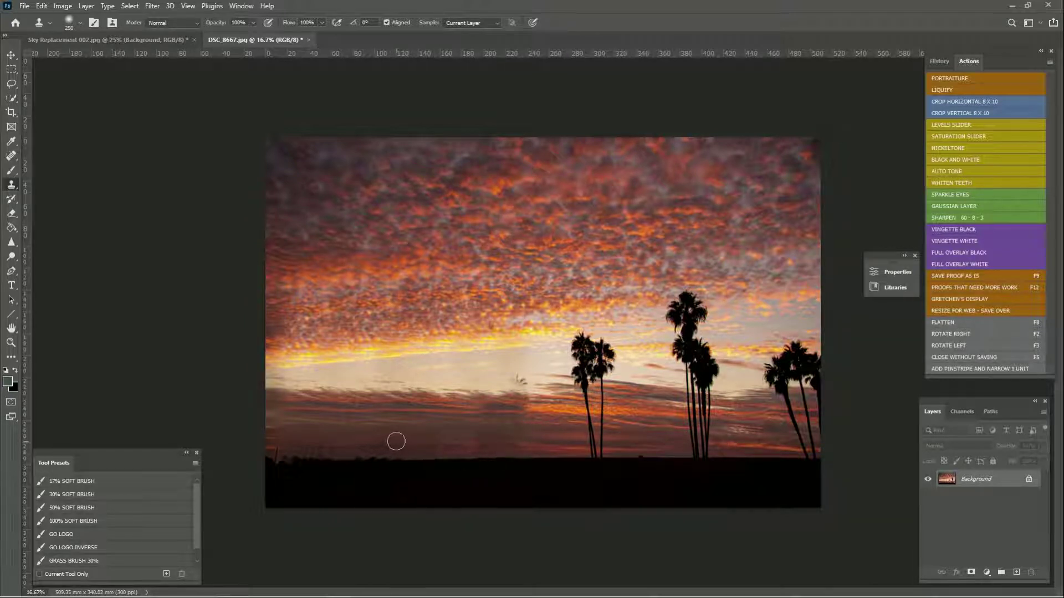
key("bracketright")
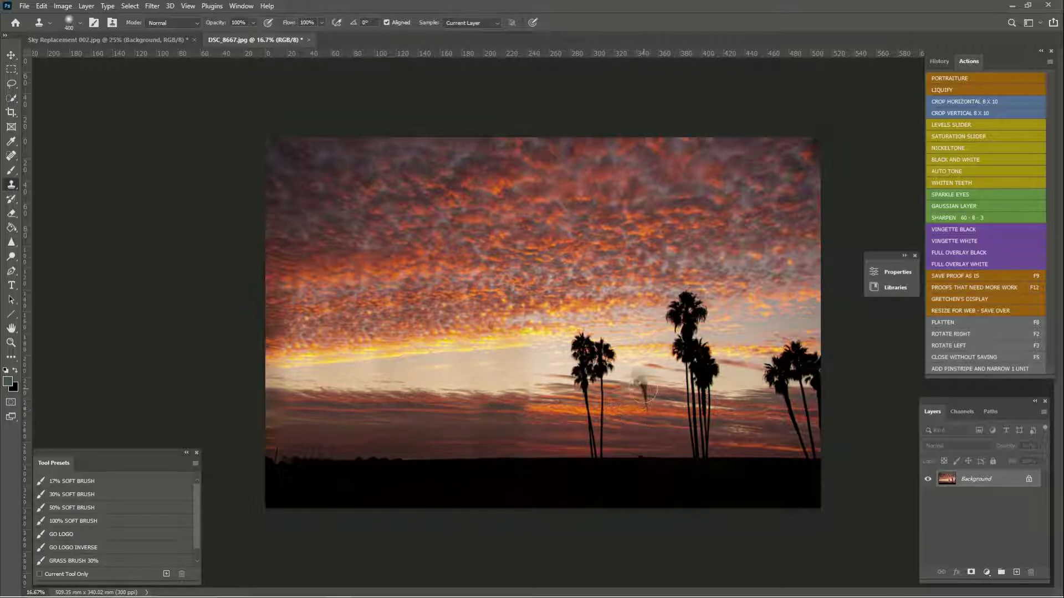
Clone sky over the central palm cluster, its trunks and the horizon posts
left_click(643, 387, "alt")
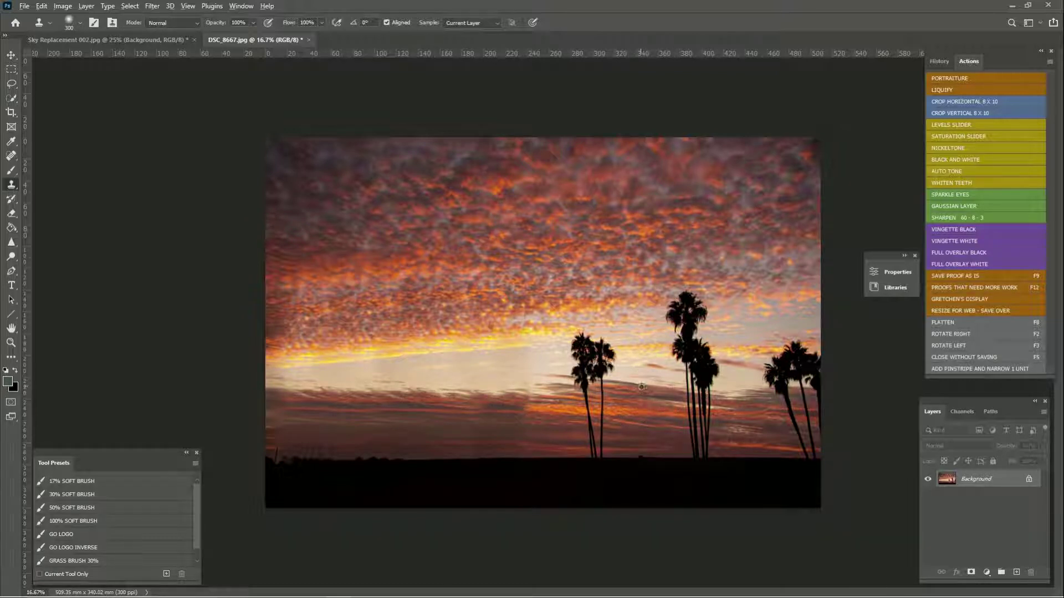
left_click_drag(603, 372, 595, 349)
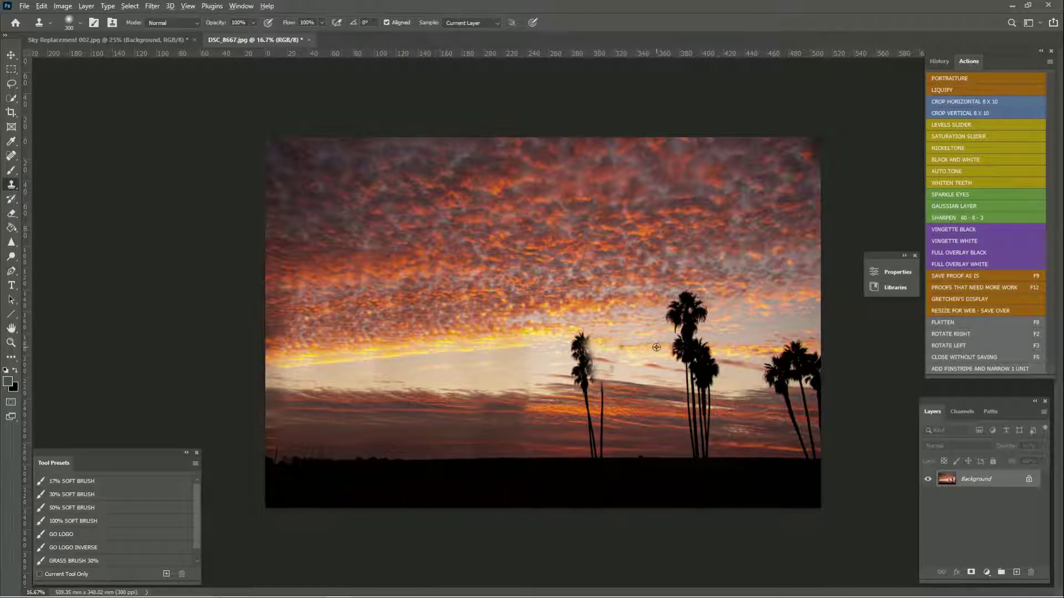
left_click(646, 389, "alt")
mouse_move(583, 382)
left_mouse_down()
mouse_move(625, 430)
mouse_move(661, 436)
left_mouse_up()
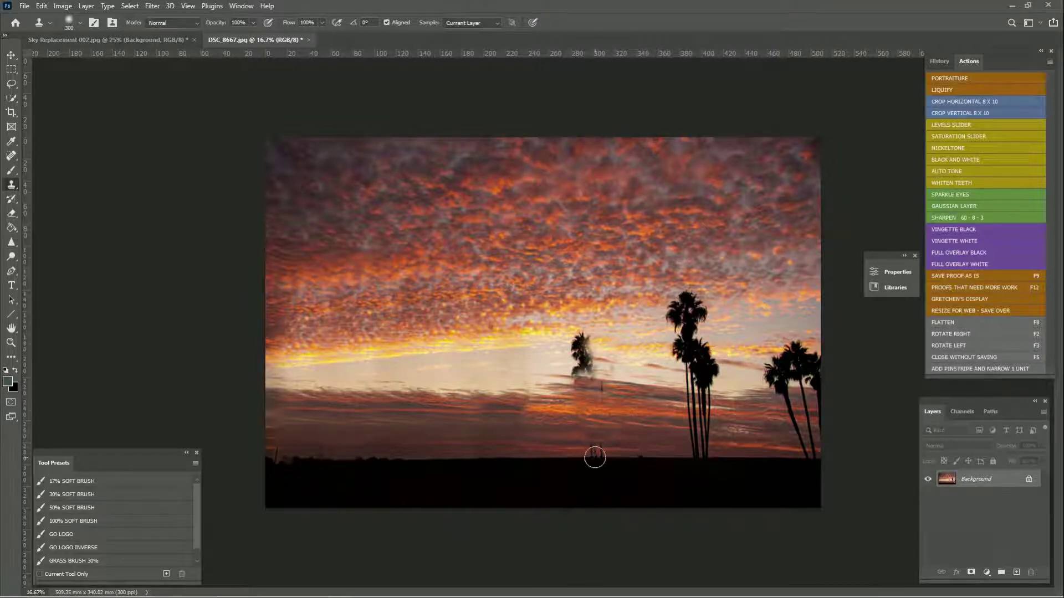
left_click_drag(594, 457, 594, 439)
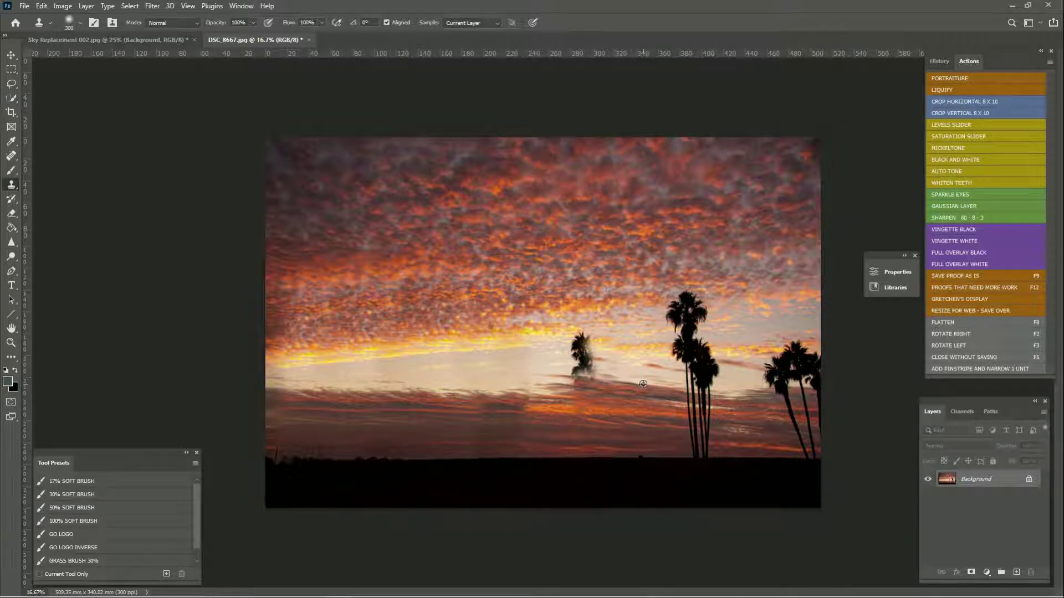
mouse_move(592, 371)
left_mouse_down()
mouse_move(582, 376)
mouse_move(582, 345)
left_mouse_up()
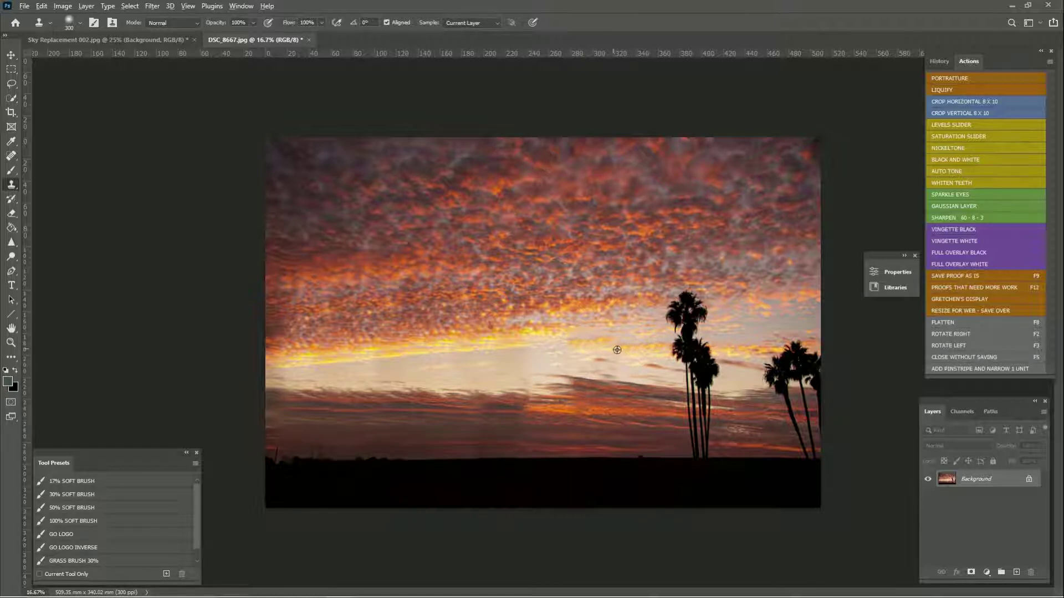
left_click_drag(680, 350, 682, 302)
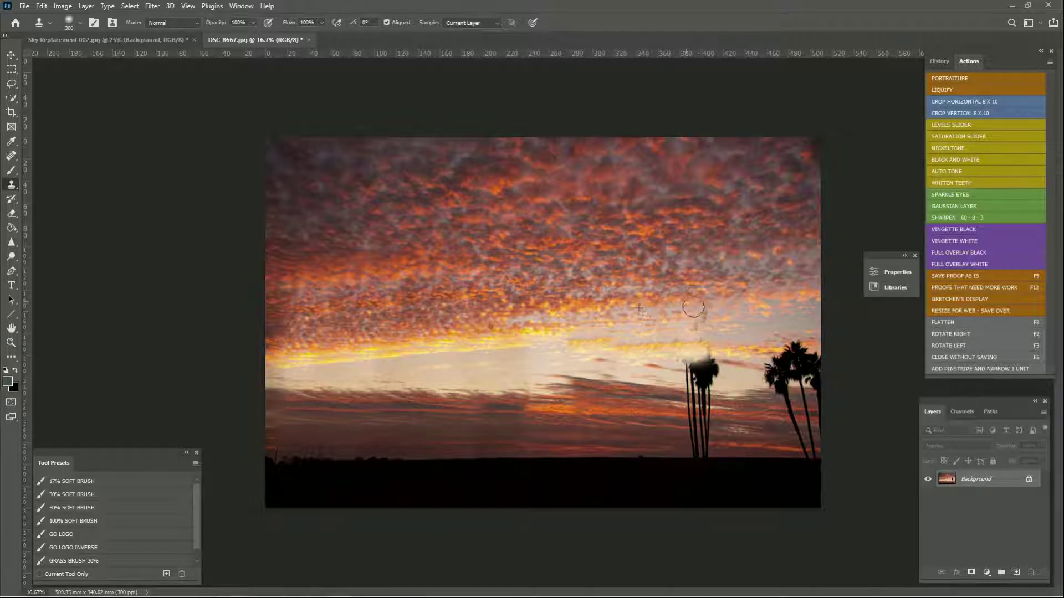
left_click_drag(682, 302, 683, 352)
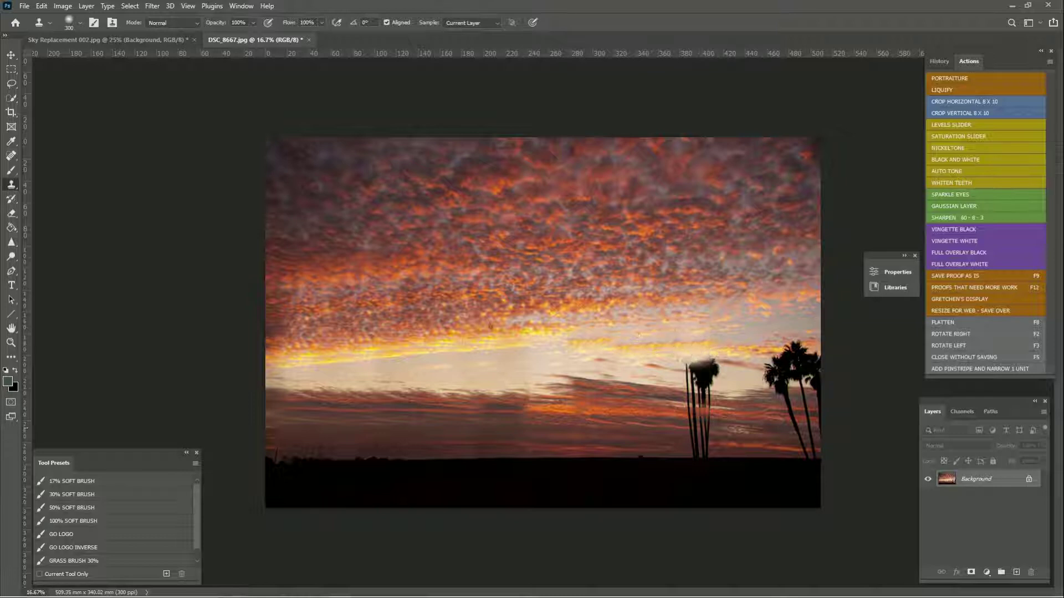
mouse_move(684, 398)
left_mouse_down()
mouse_move(692, 446)
mouse_move(687, 426)
left_mouse_up()
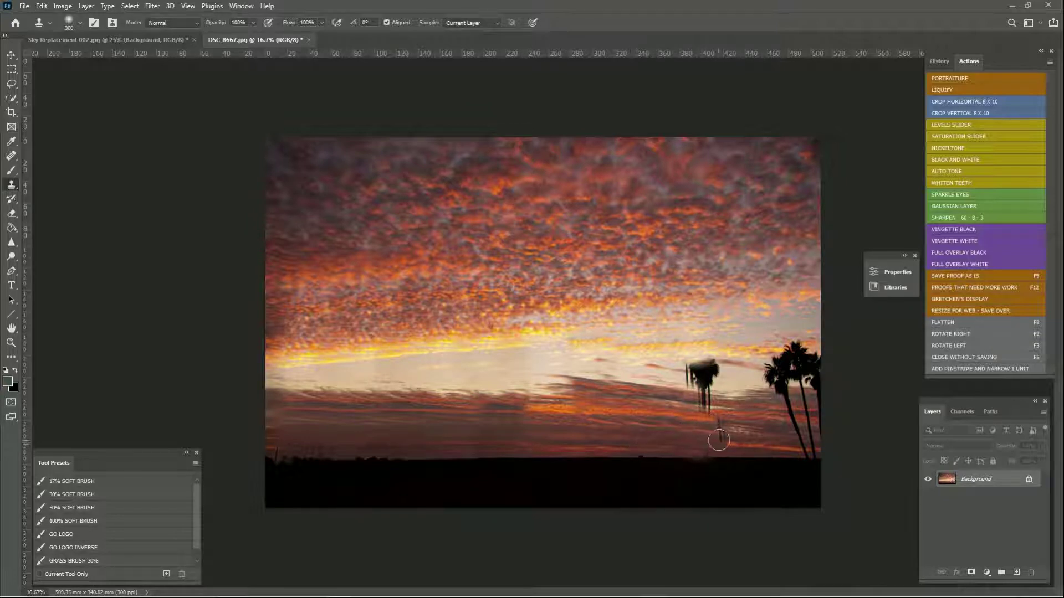
left_click_drag(718, 441, 703, 363)
left_click(661, 387, "alt")
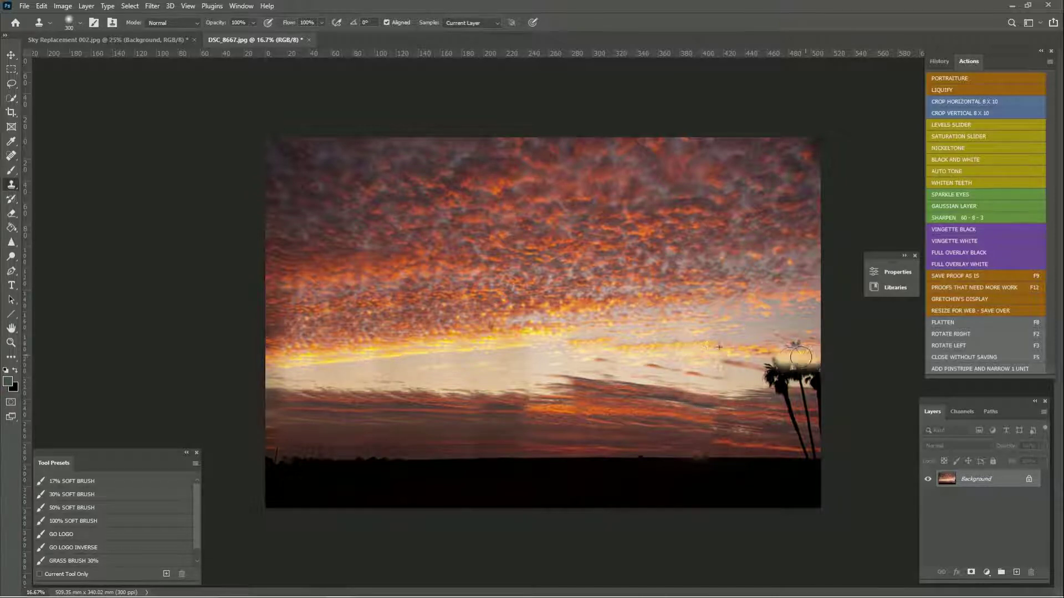
Clone out the right-edge palm tops, trunks and stumps, redoing one stroke
mouse_move(769, 353)
left_mouse_down()
mouse_move(797, 359)
mouse_move(782, 375)
left_mouse_up()
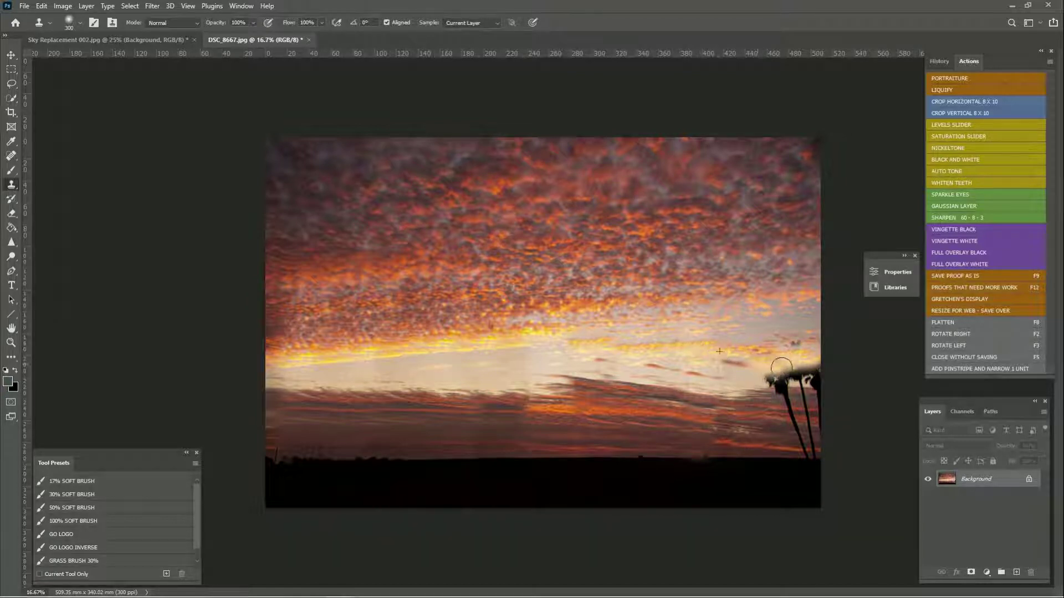
key("ctrl+z")
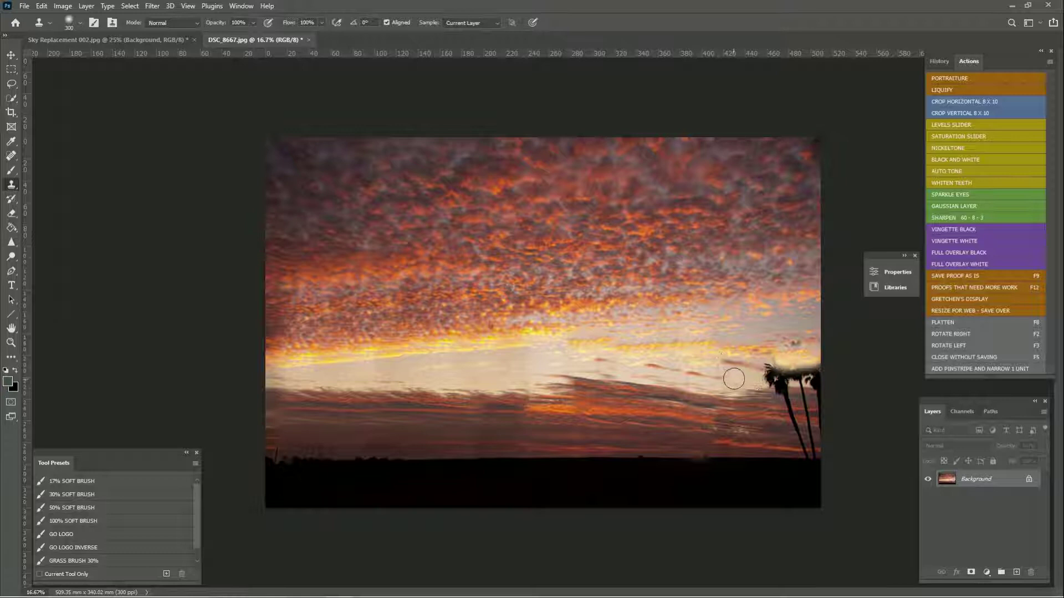
left_click_drag(773, 370, 821, 367)
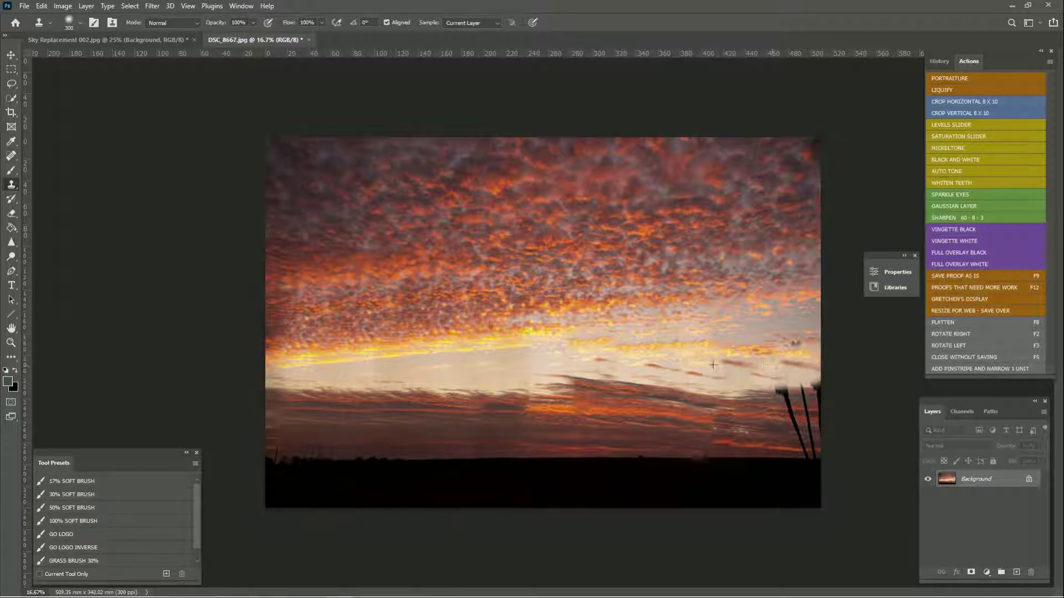
left_click(794, 344)
left_click_drag(794, 390, 805, 441)
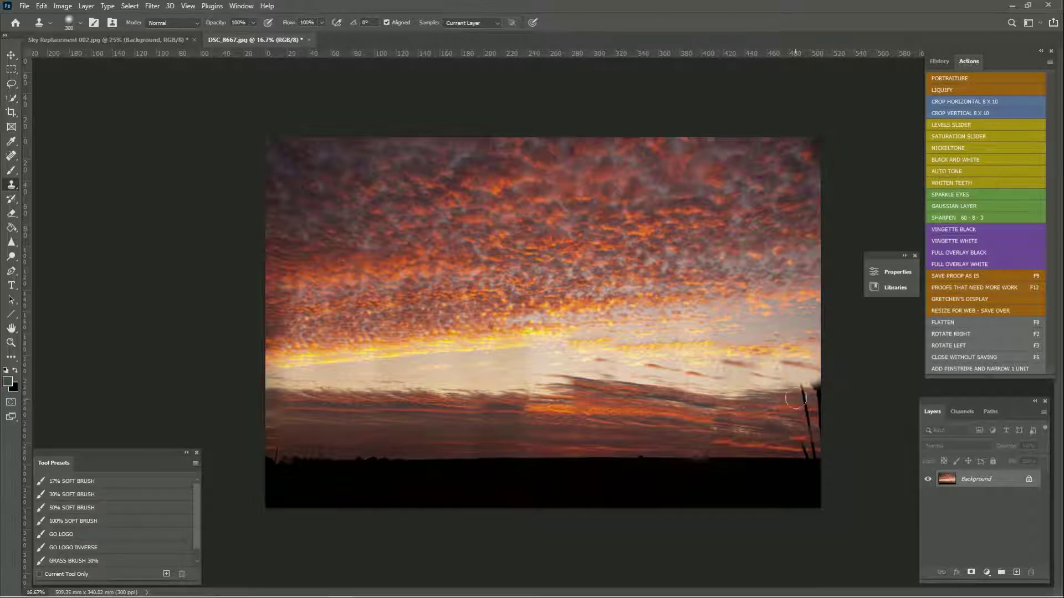
left_click_drag(802, 394, 808, 441)
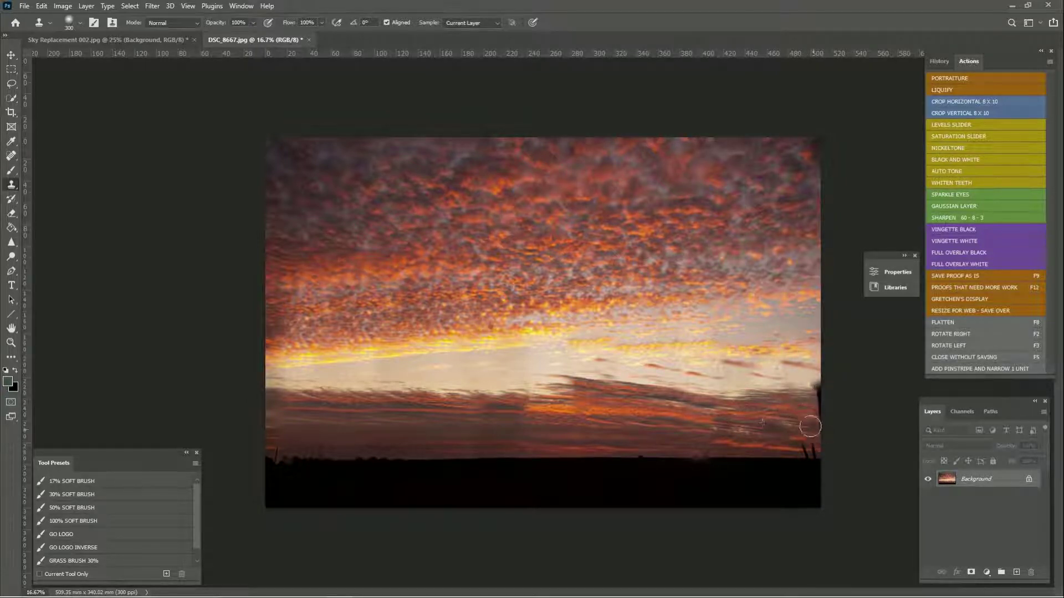
left_click_drag(811, 385, 820, 400)
left_click(762, 457, "alt")
left_click(805, 460)
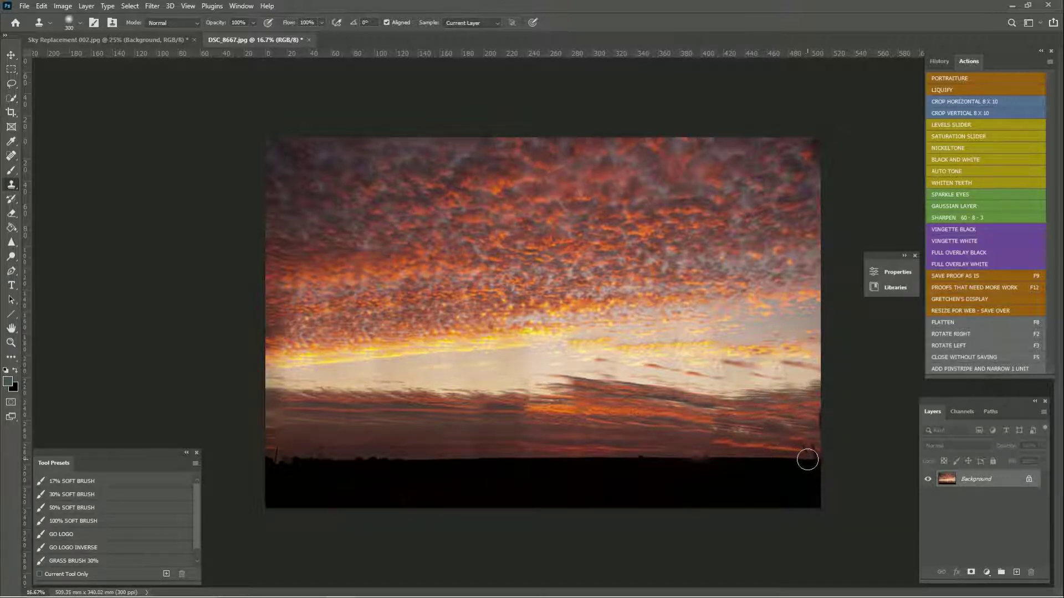
left_click_drag(807, 460, 817, 424)
Clone cloud texture over the streaky lower sky band and horizon bump
left_click_drag(747, 402, 706, 380)
key("bracketright")
key("bracketright")
left_click_drag(711, 455, 655, 449)
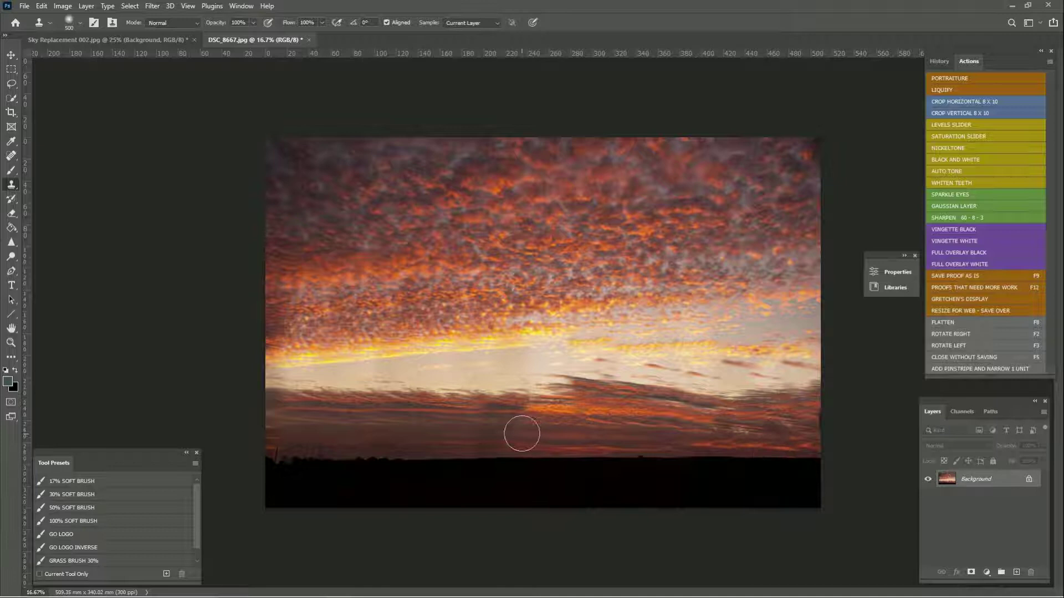
mouse_move(523, 432)
left_mouse_down()
mouse_move(504, 433)
mouse_move(539, 449)
mouse_move(658, 411)
mouse_move(457, 430)
left_mouse_up()
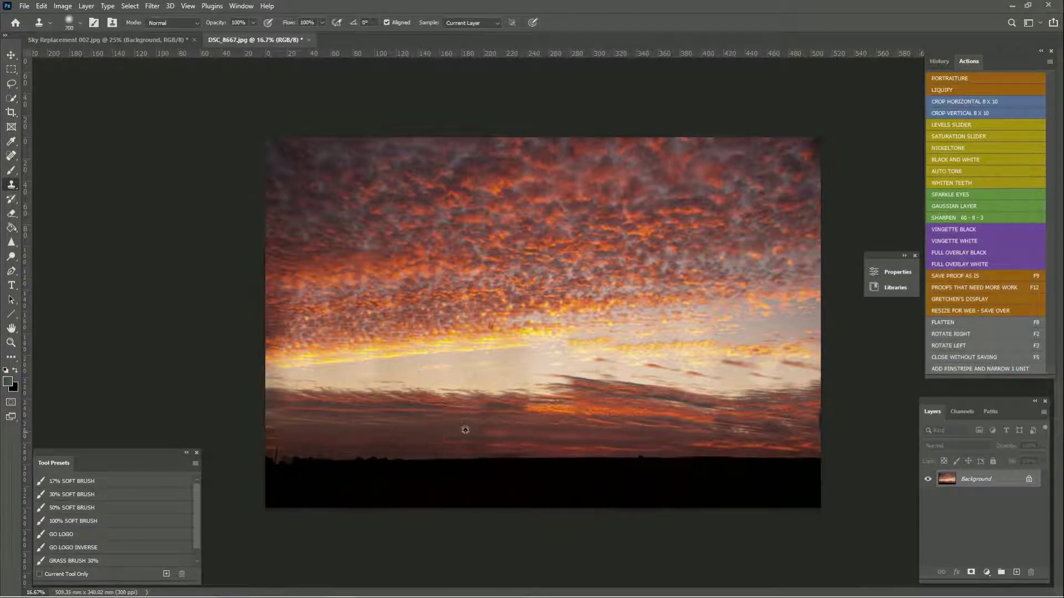
key("bracketright")
key("bracketright")
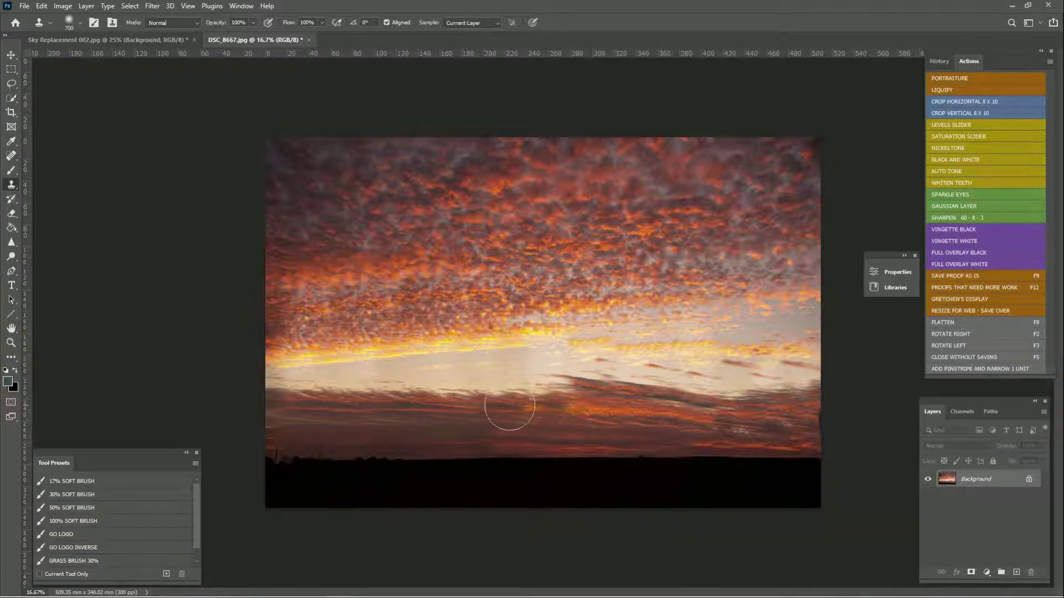
left_click_drag(524, 395, 511, 399)
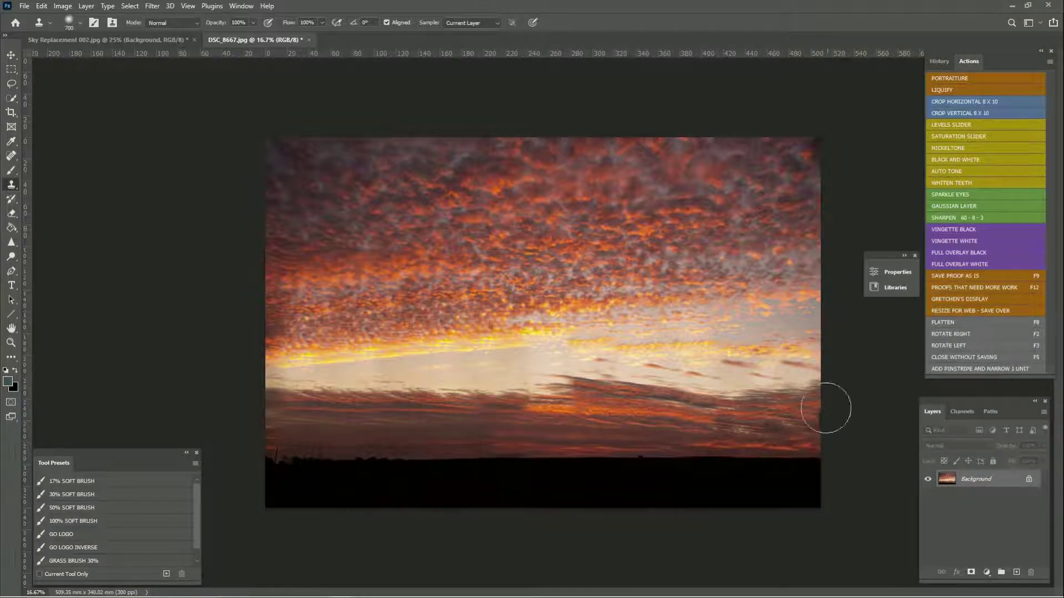
key("bracketleft")
key("bracketleft")
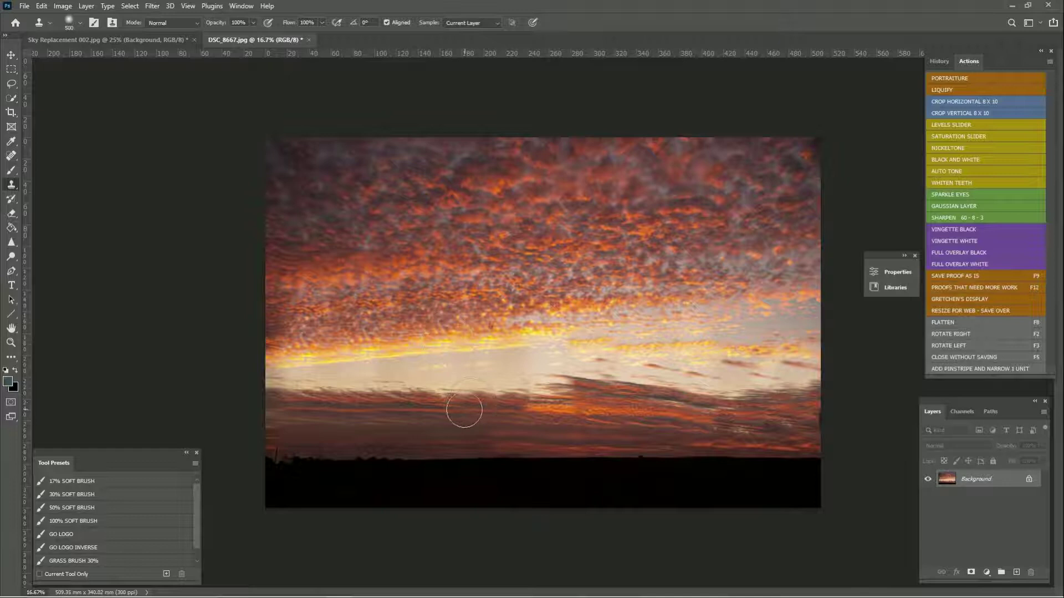
left_click(431, 413, "alt")
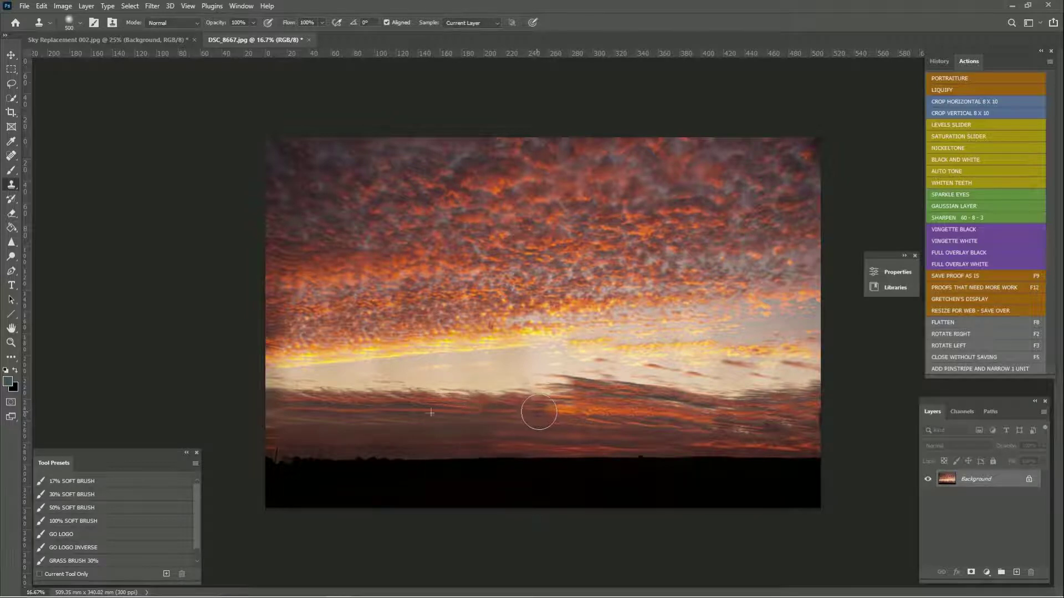
left_click_drag(537, 412, 555, 412)
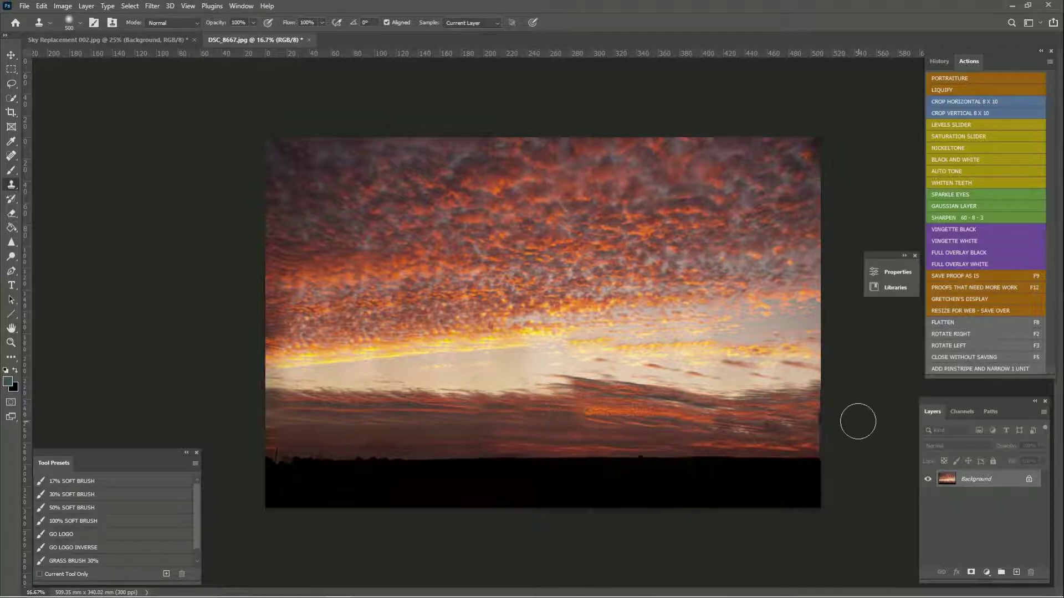
Save as Sunset for Import.jpg in Sky Replacement Add Sky, replacing the old file
left_click(24, 7)
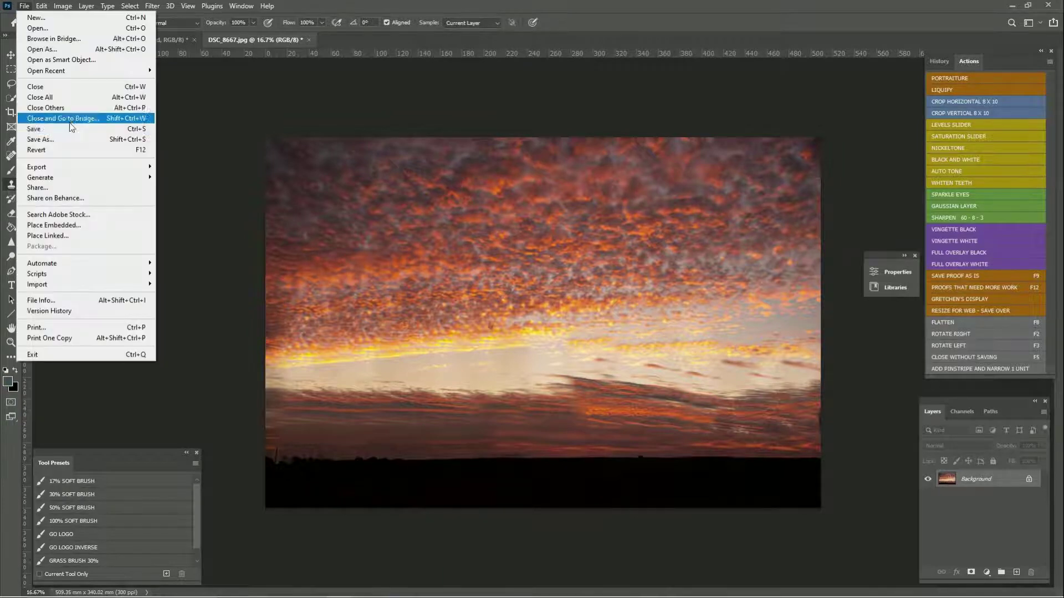
left_click(71, 134)
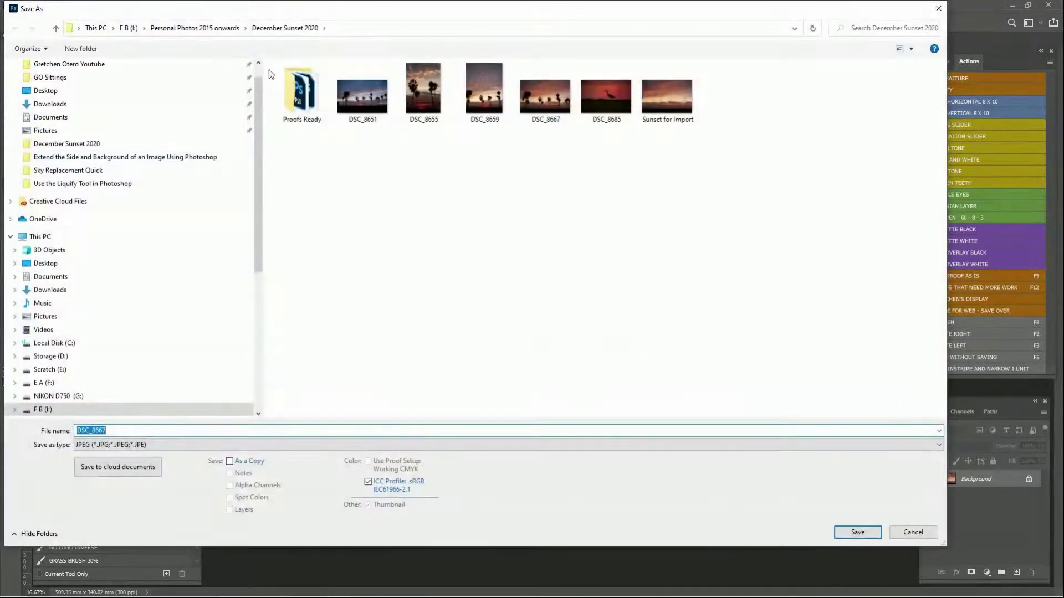
left_click(96, 65)
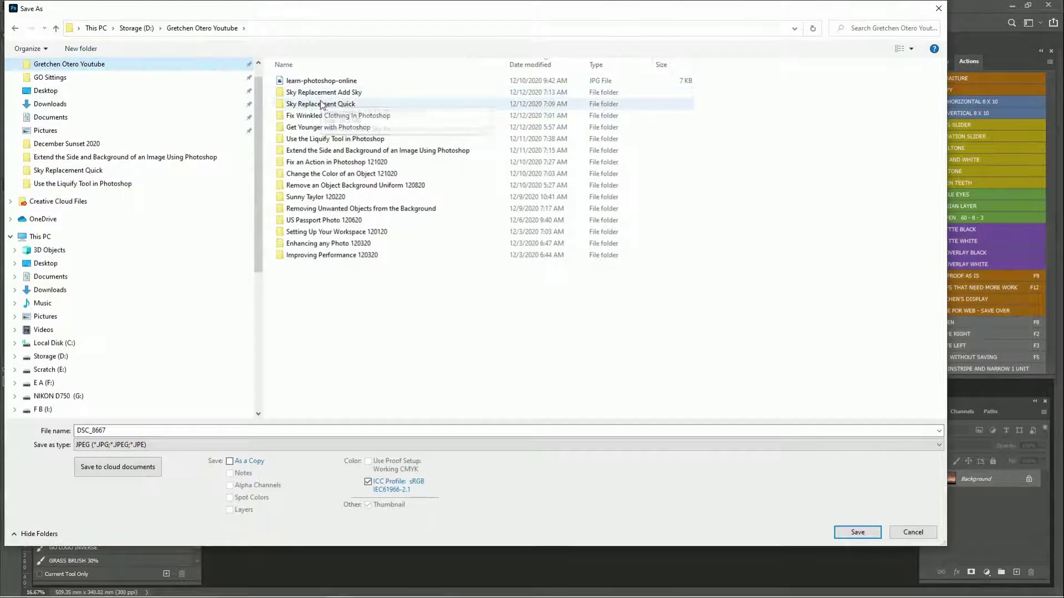
double_click(320, 93)
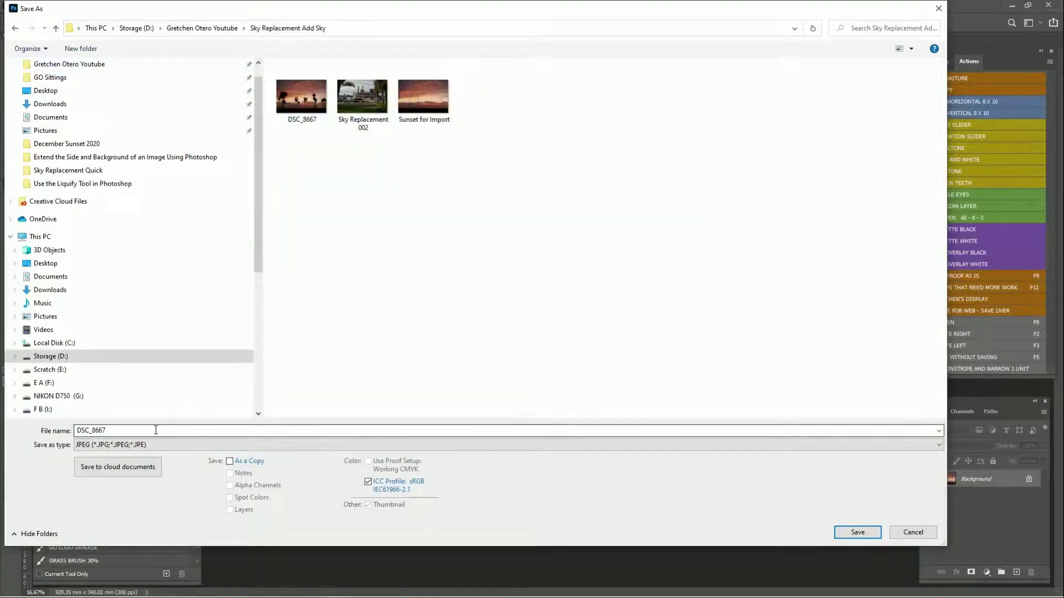
double_click(139, 431)
type("Sun")
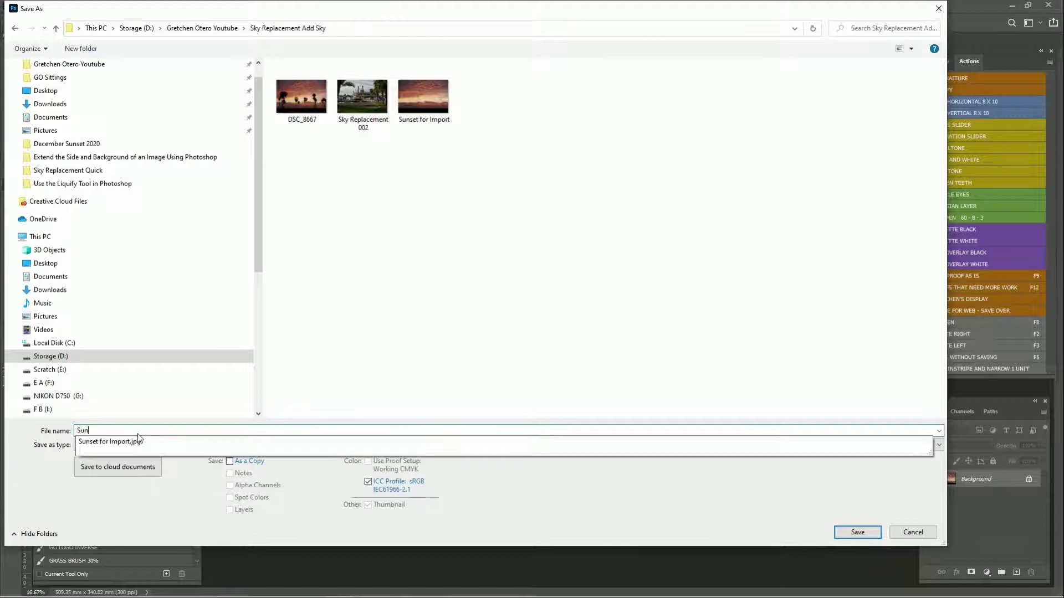
type("swet")
key("BackSpace")
key("BackSpace")
key("BackSpace")
type("et f")
left_click(858, 532)
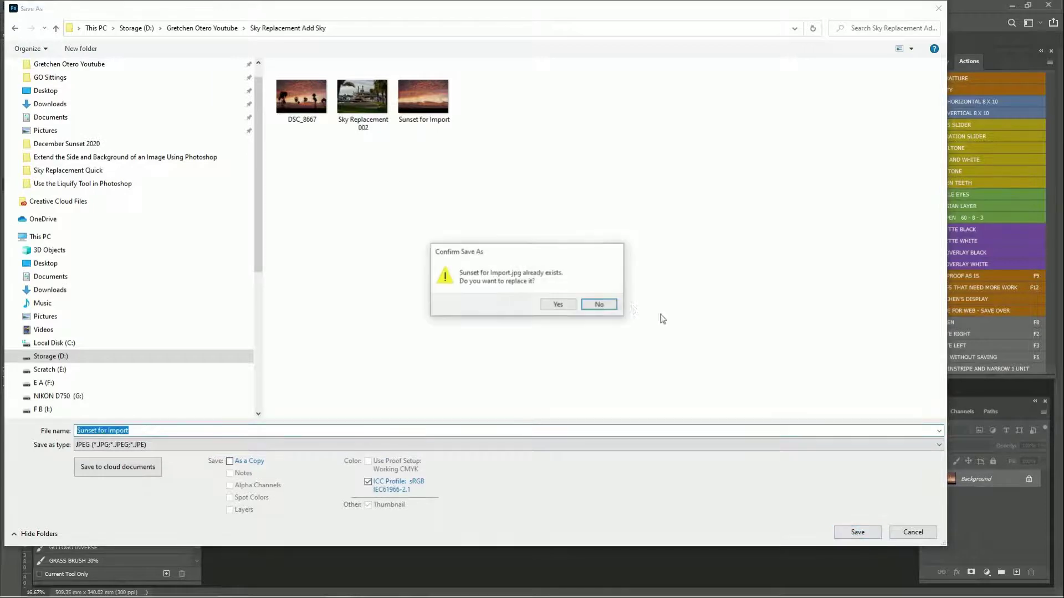
left_click(559, 305)
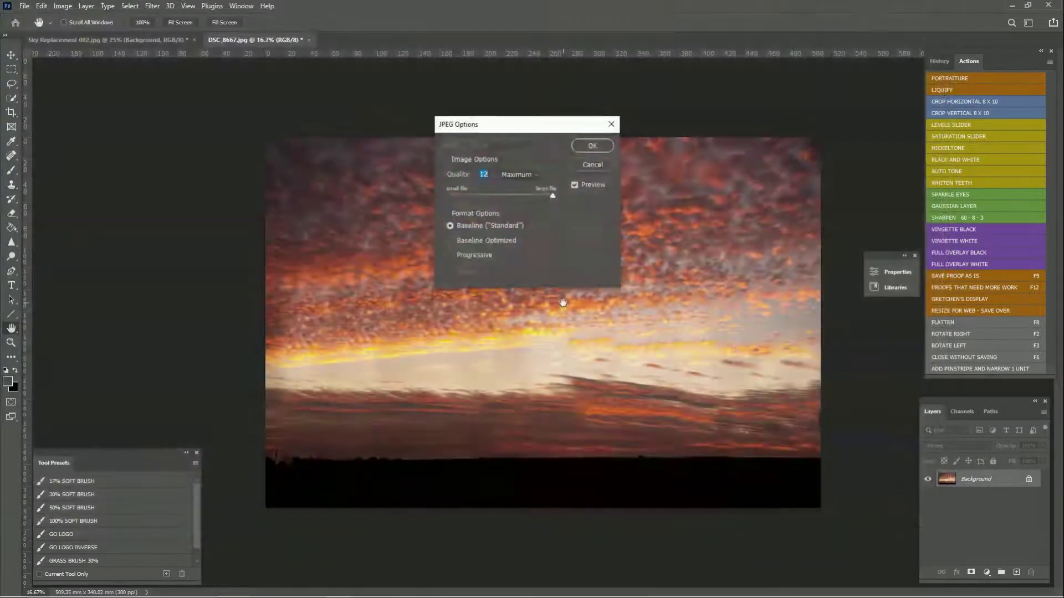
left_click(586, 147)
key("s")
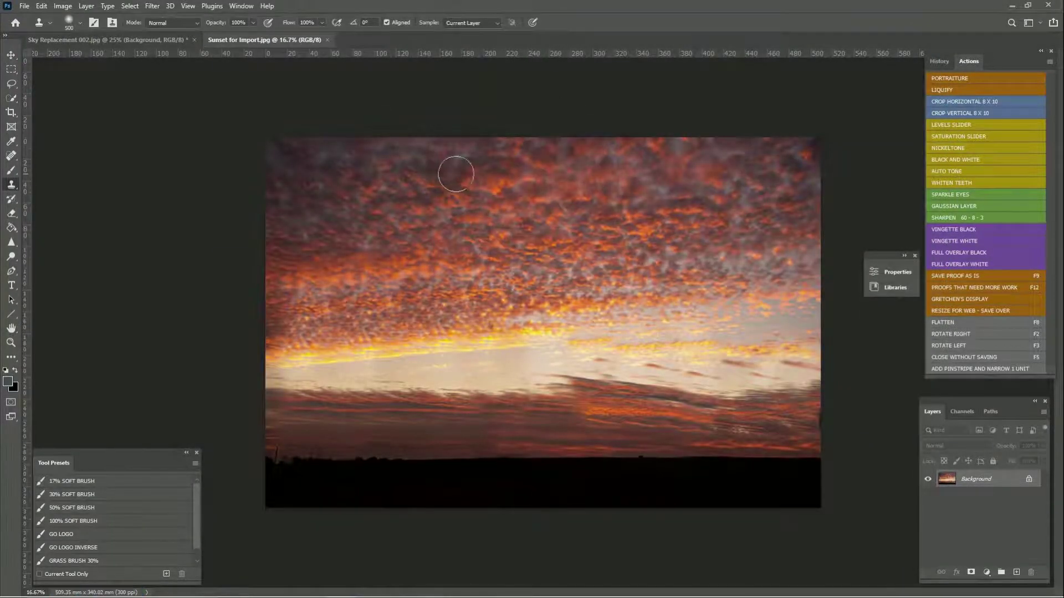
Delete the Sky Replacement Group from the Sky Replacement 002 document
left_click(118, 43)
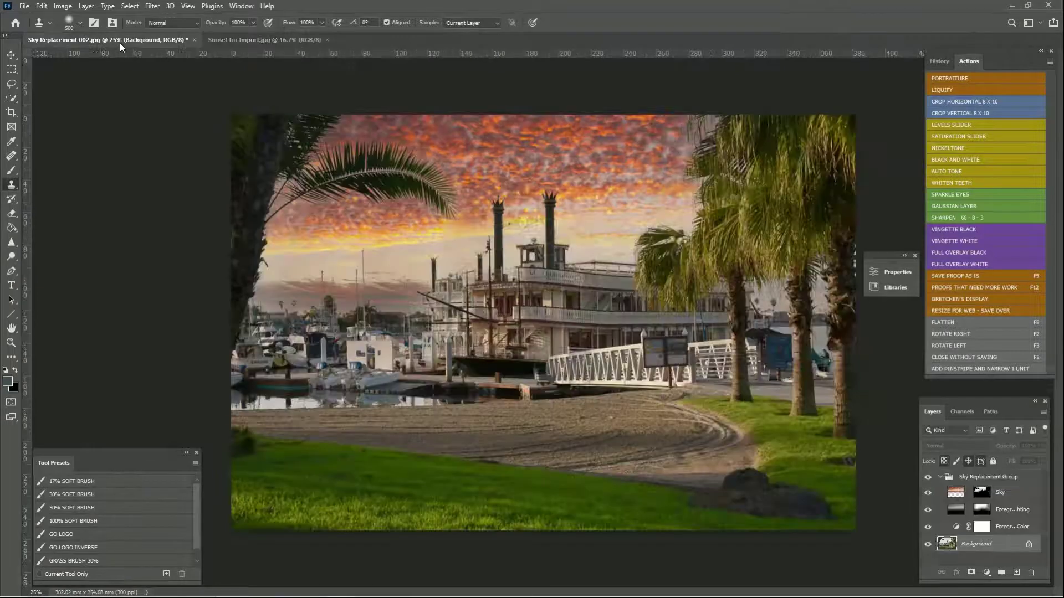
left_click_drag(1023, 478, 1031, 572)
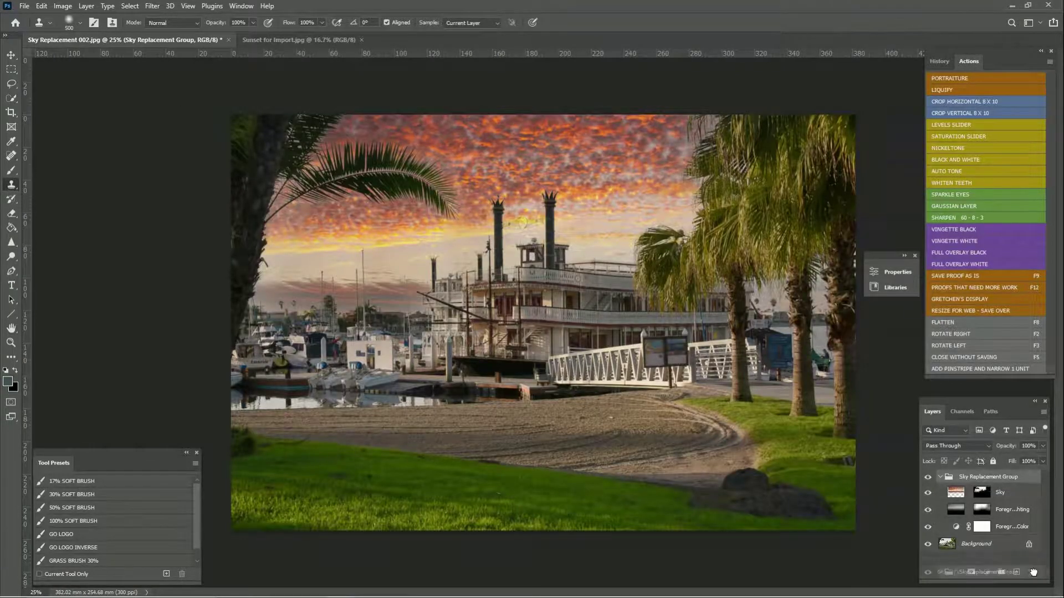
left_click(42, 7)
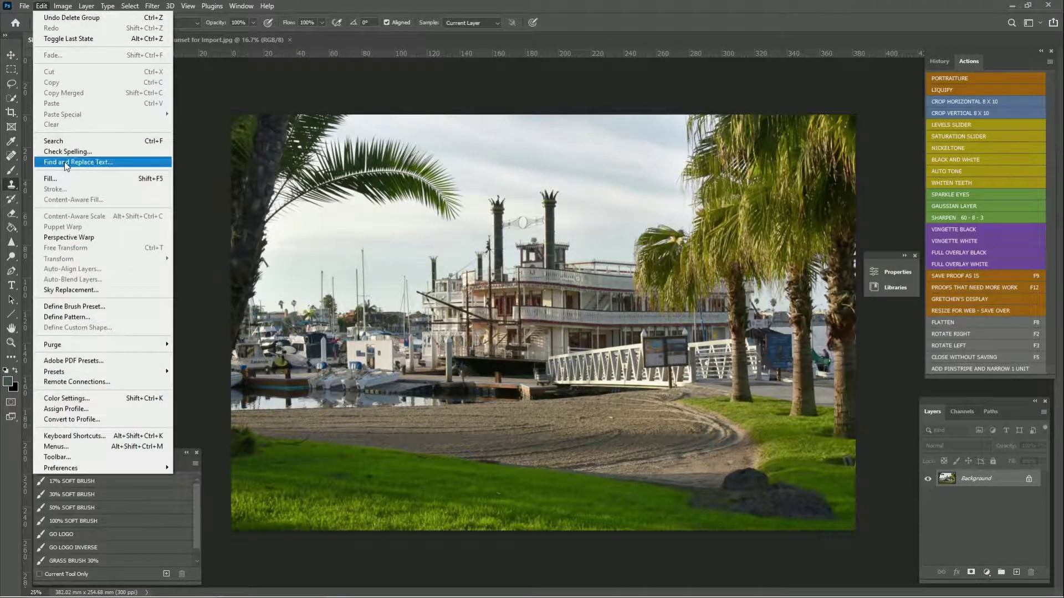
Import the retouched Sunset for Import image as a new sky preset
left_click(63, 290)
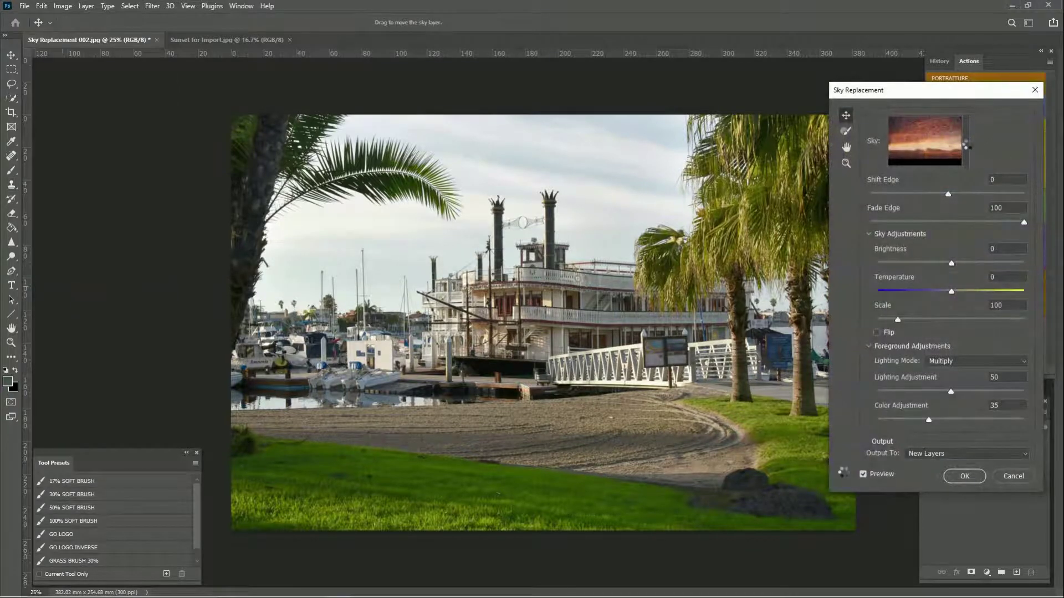
left_click(966, 143)
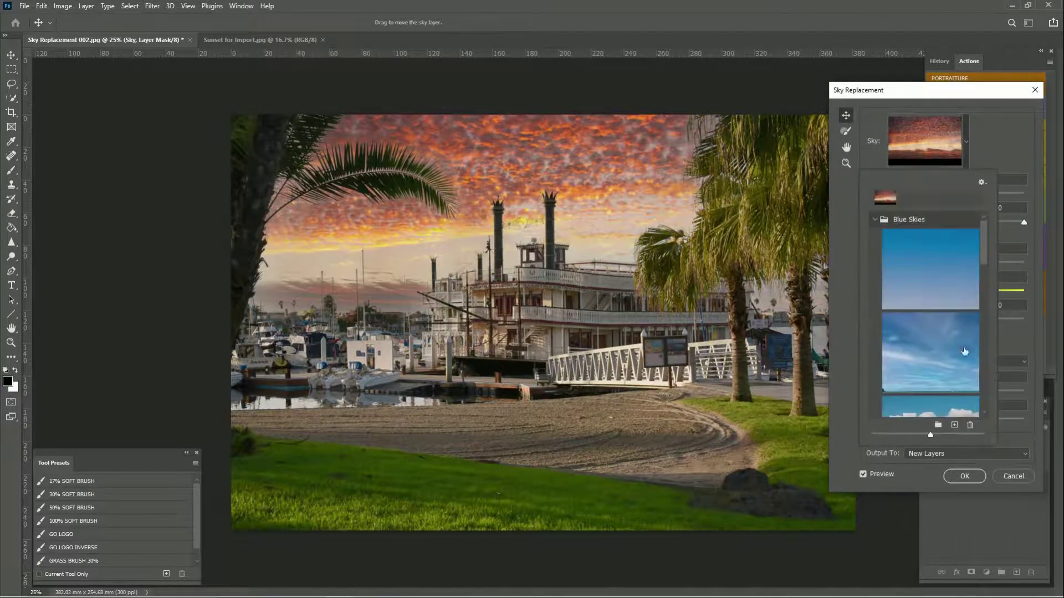
left_click(954, 426)
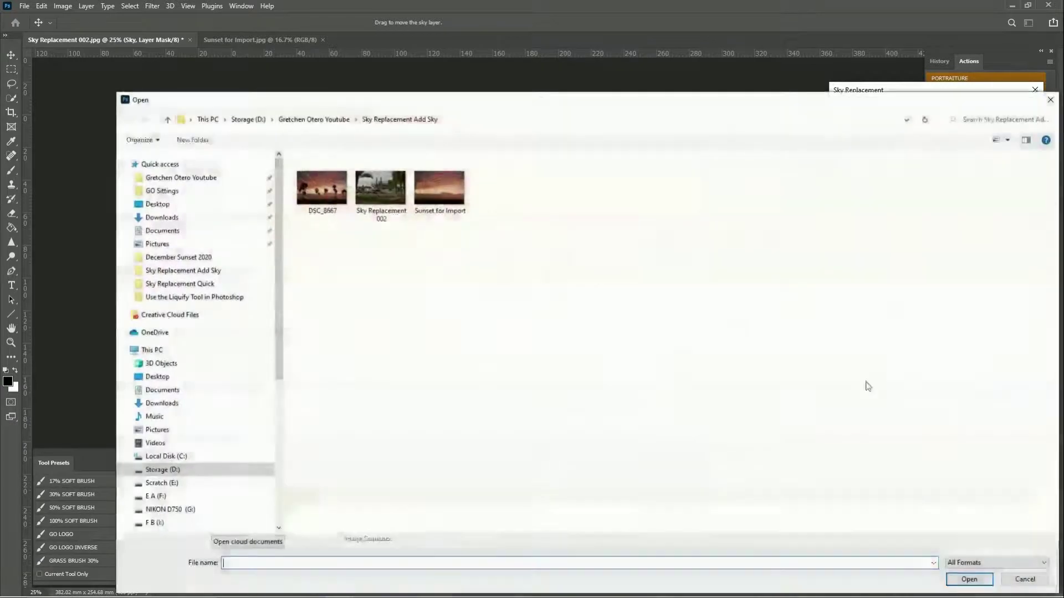
left_click(441, 197)
left_click(966, 580)
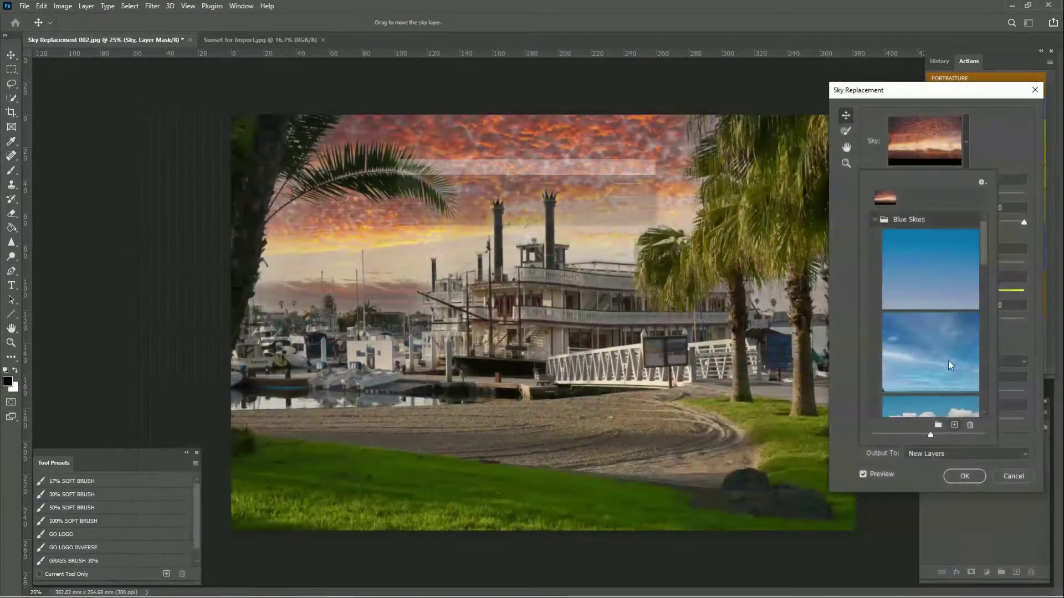
left_click(629, 191)
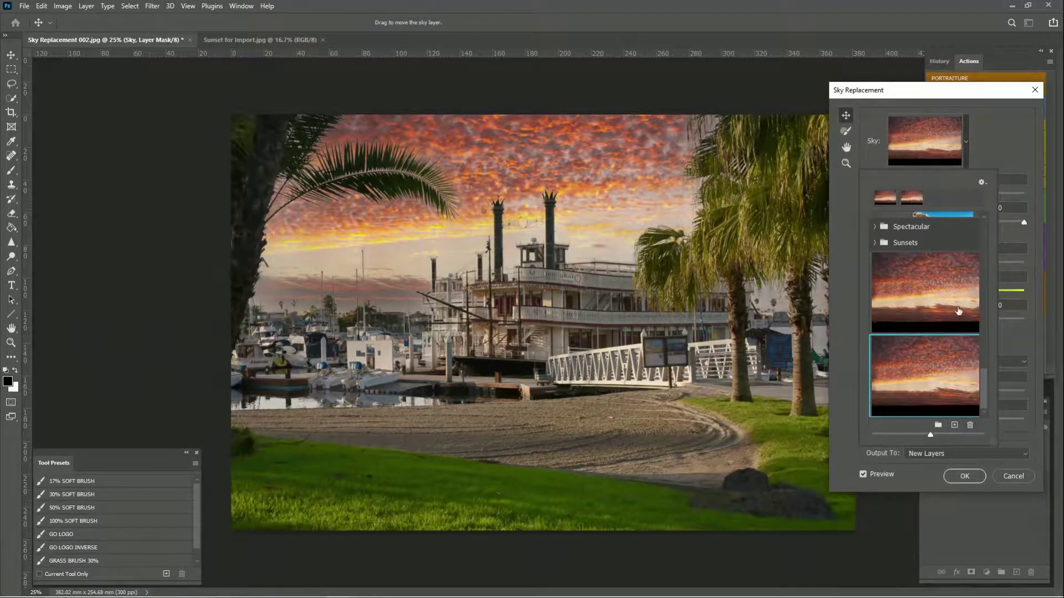
Delete the duplicate sunset preset and apply the imported sunset to the harbor photo
left_click(977, 421)
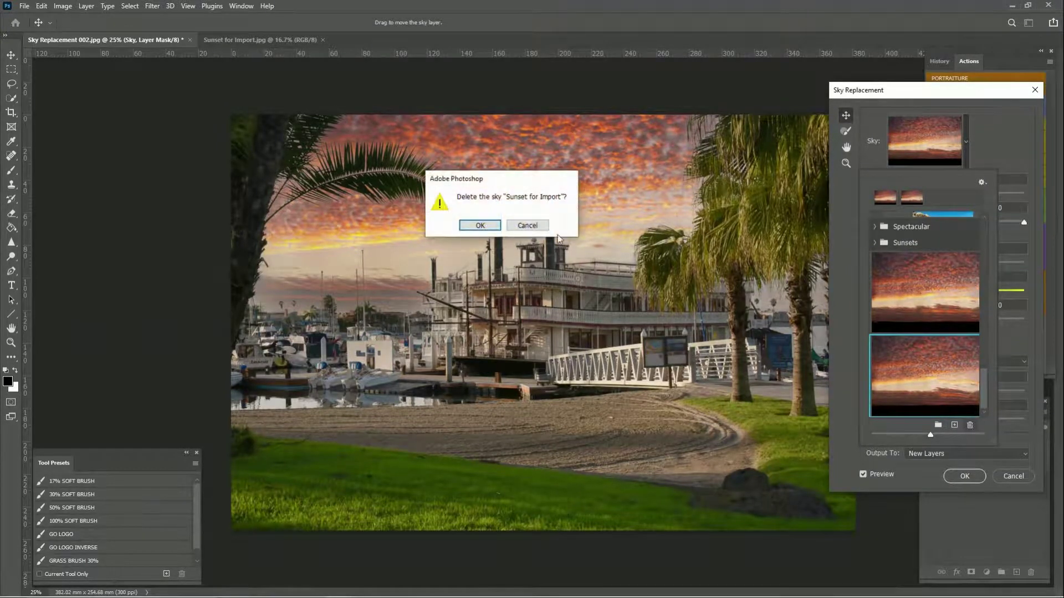
left_click(486, 227)
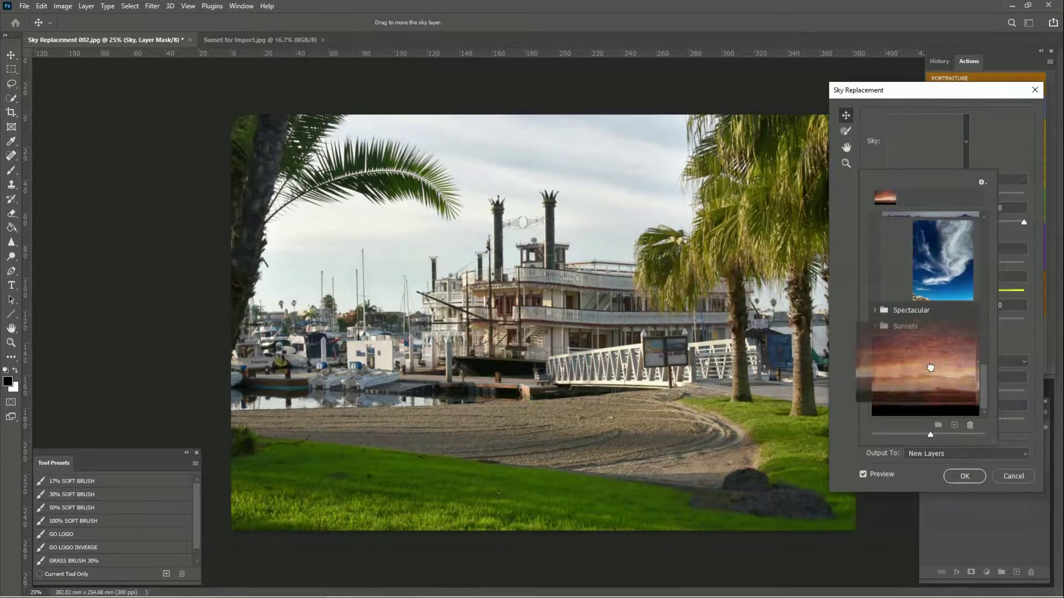
left_click(940, 362)
left_click(966, 479)
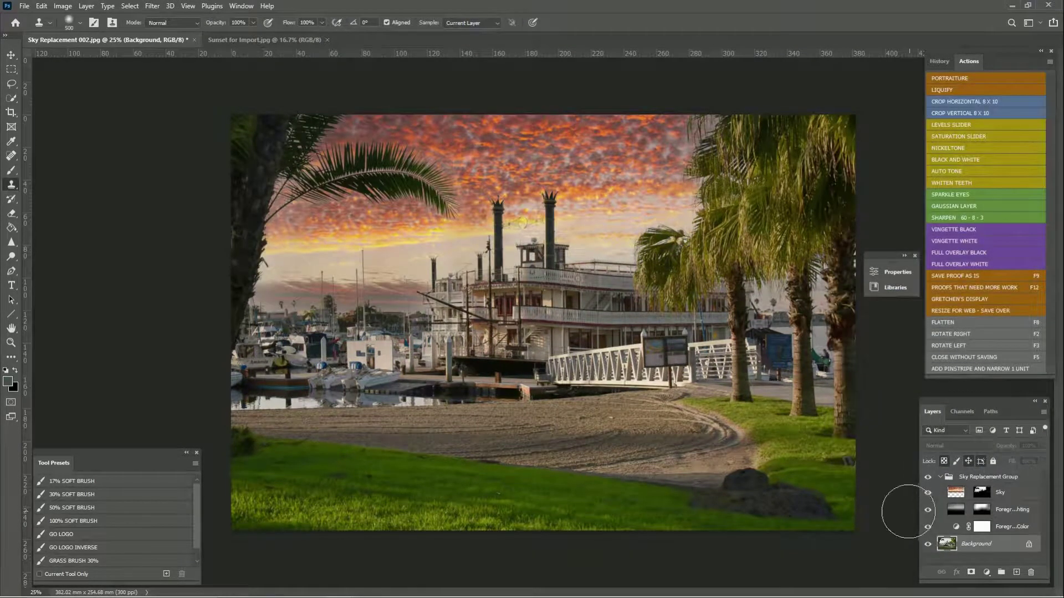
left_click_drag(857, 397, 848, 407)
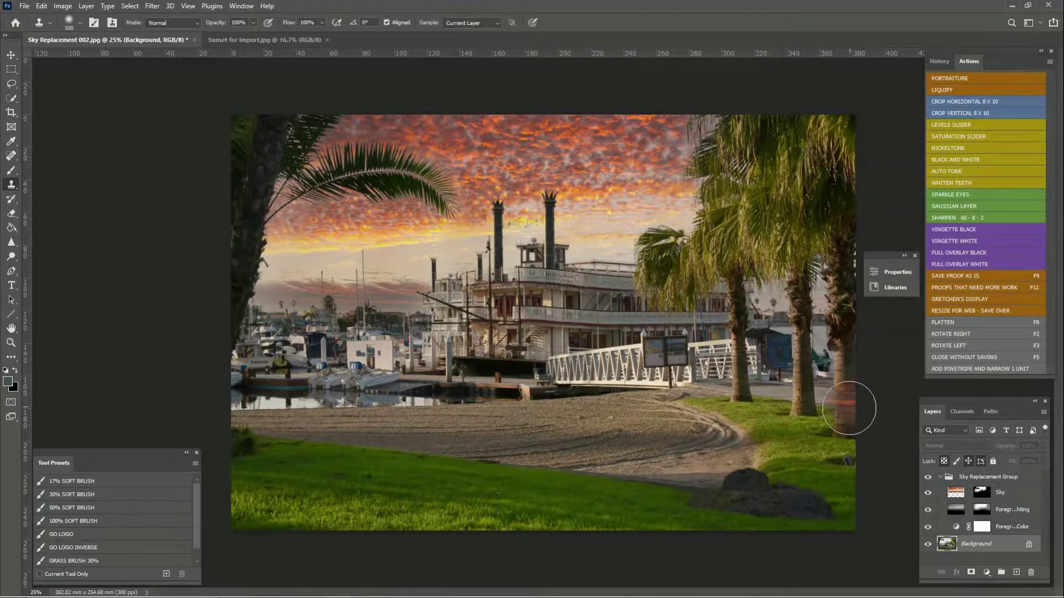